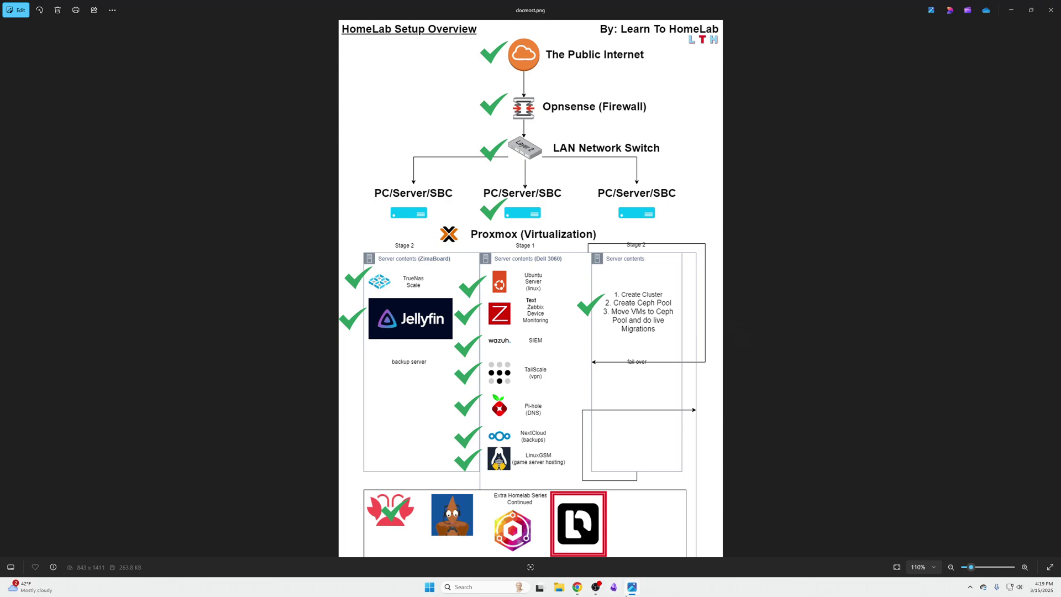
Step: Bring the Docmost test page forward and expand the collapsible block to reveal its video
click(631, 594)
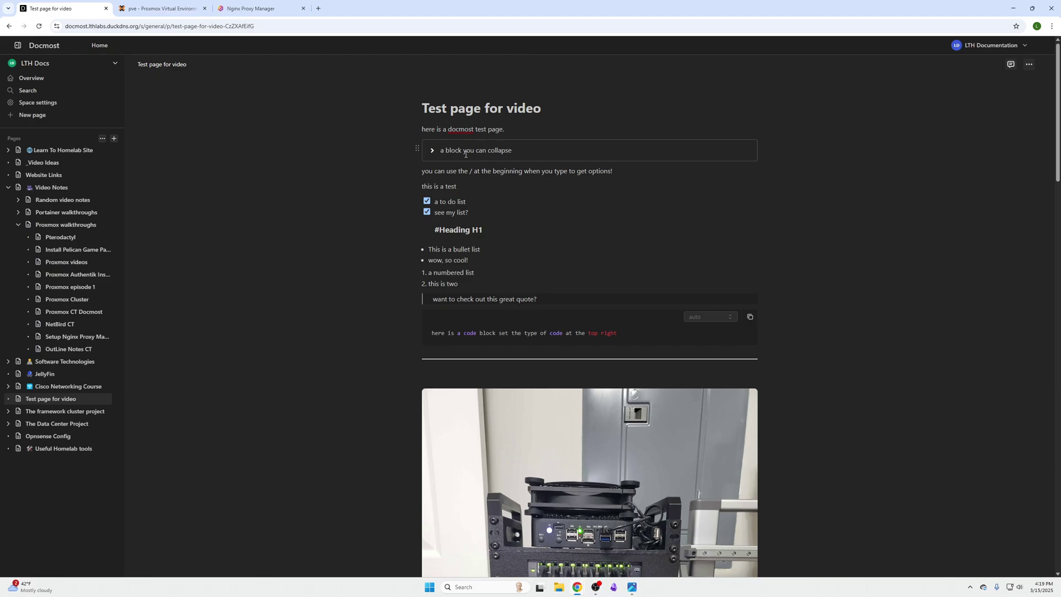
click(433, 151)
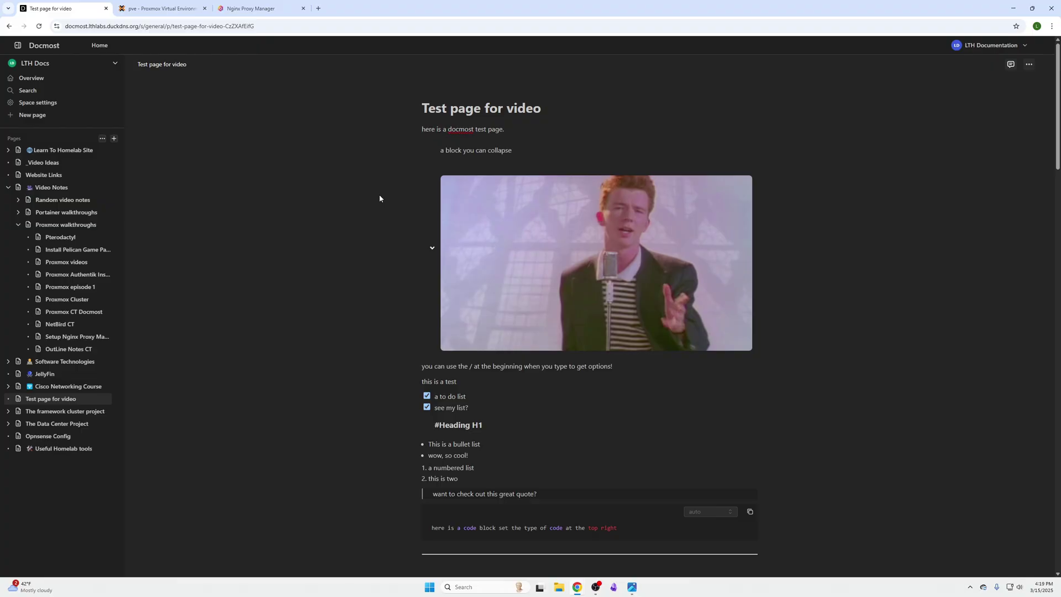
scroll(383, 228, down, 2)
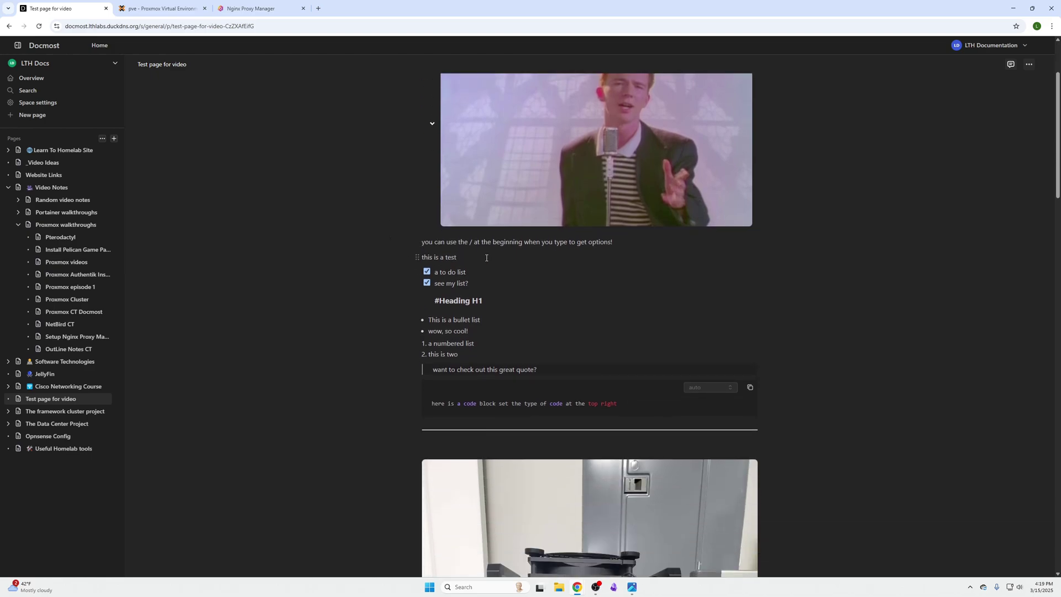
Step: Untick both to-do items, 'a to do list' and 'see my list?'
click(471, 258)
click(427, 271)
click(426, 271)
click(427, 271)
click(426, 282)
Step: Turn the #Heading H1 line into a real heading using markdown hashes
click(439, 301)
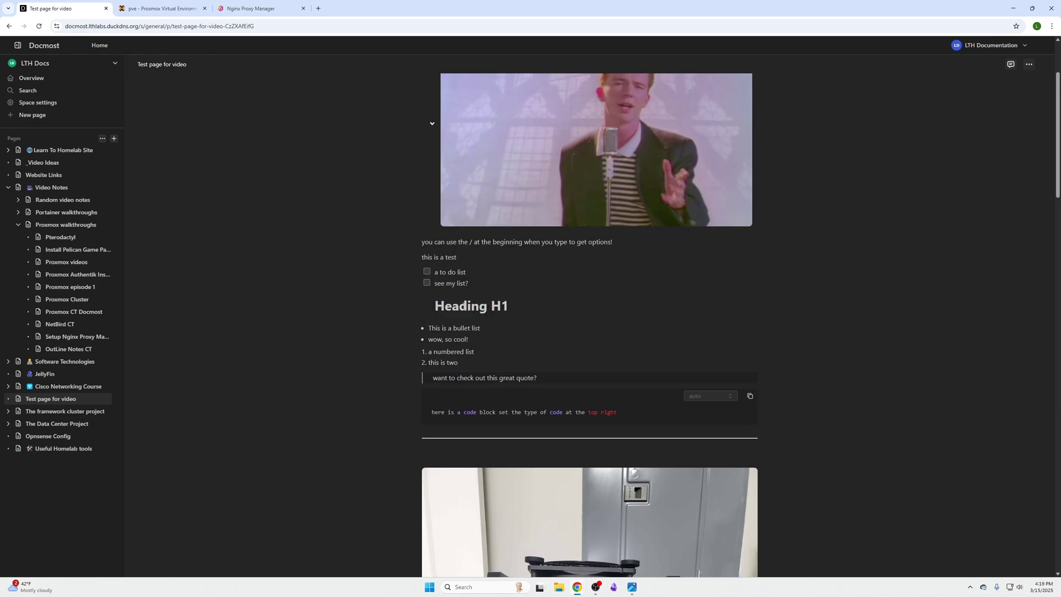
text(##)
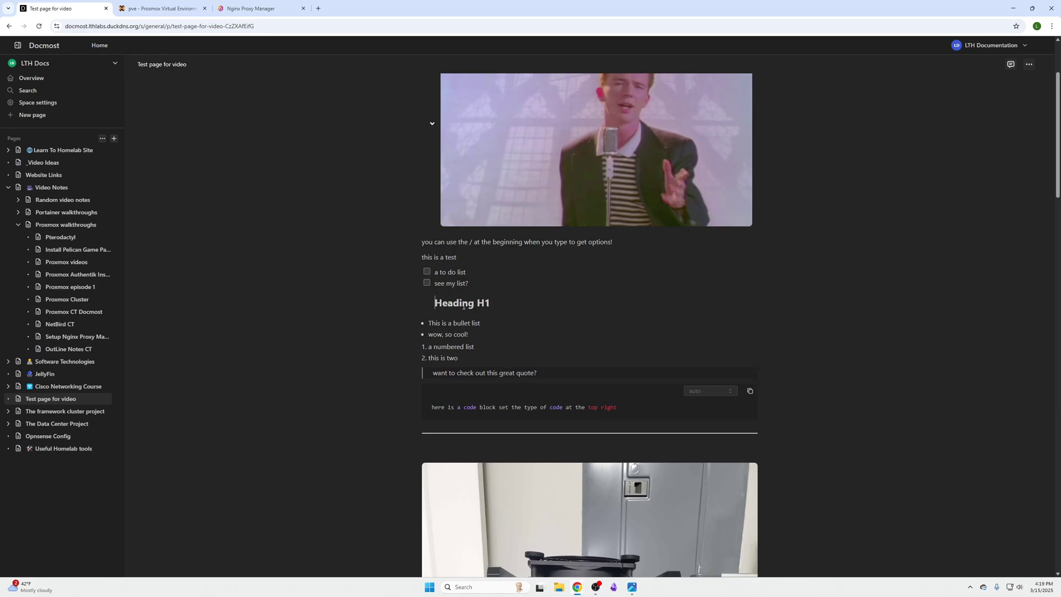
scroll(463, 305, down, 1)
drag(481, 282, 441, 305)
click(460, 293)
click(553, 330)
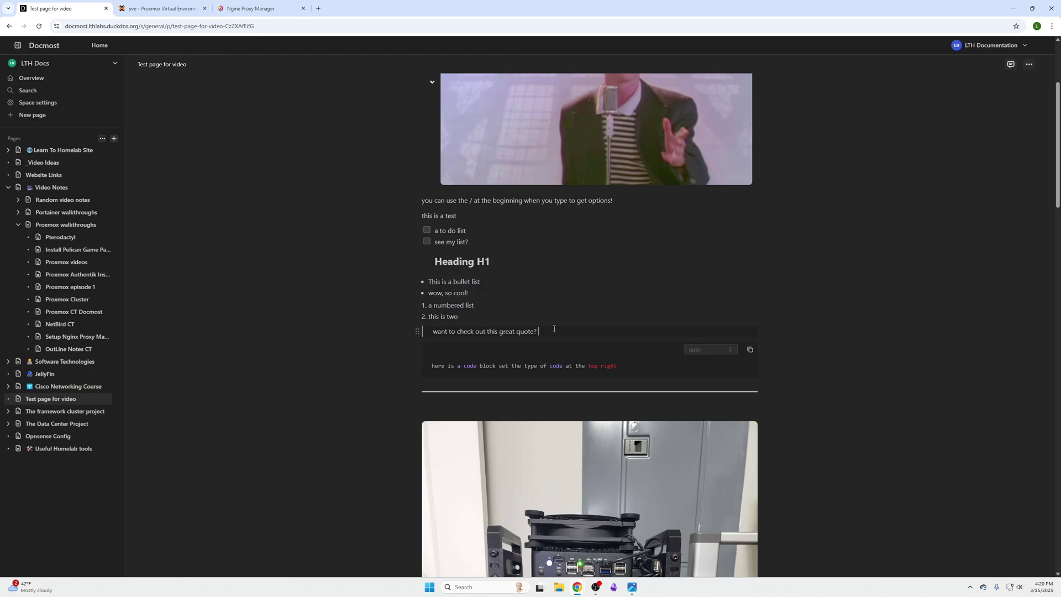
Step: Select and copy the code block's line of text
scroll(555, 326, down, 2)
drag(637, 286, 432, 283)
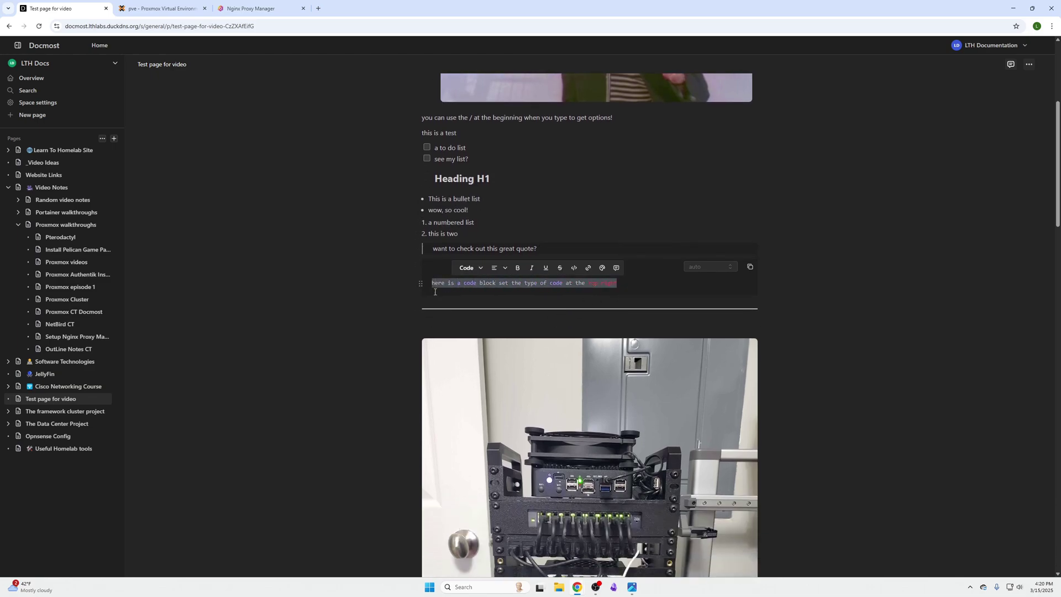
click(750, 267)
click(749, 268)
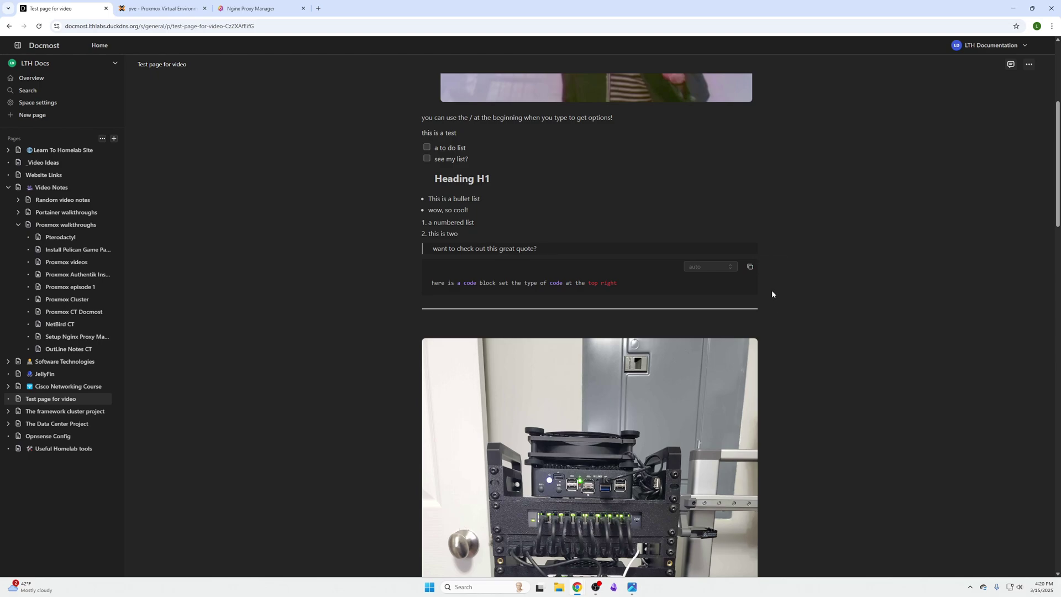
click(753, 271)
Step: Add a new empty paragraph between the divider and the image
click(728, 312)
scroll(571, 304, down, 5)
scroll(681, 335, up, 1)
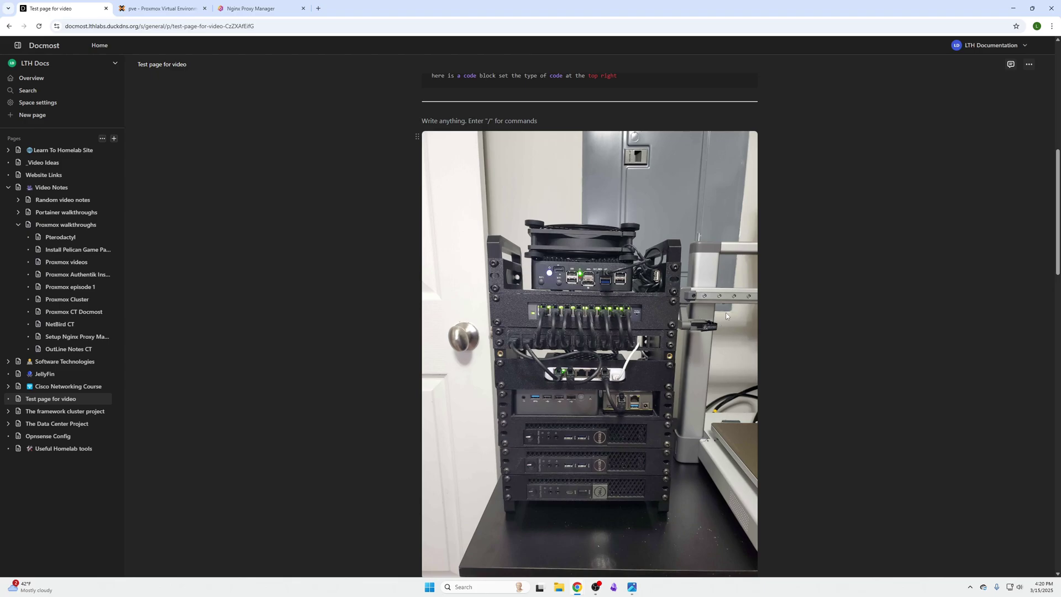
scroll(725, 313, down, 1)
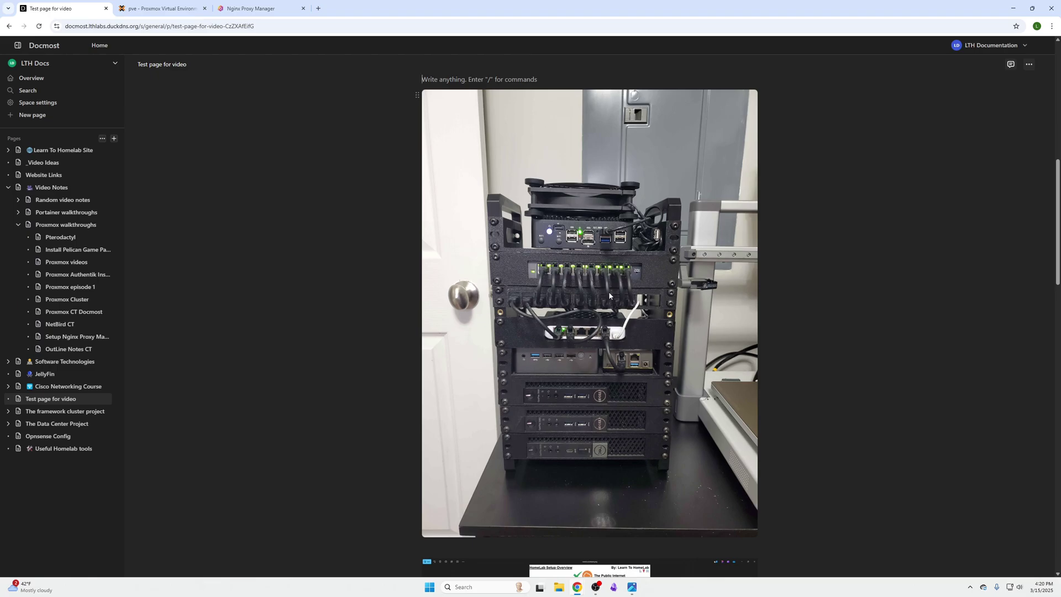
scroll(609, 293, down, 7)
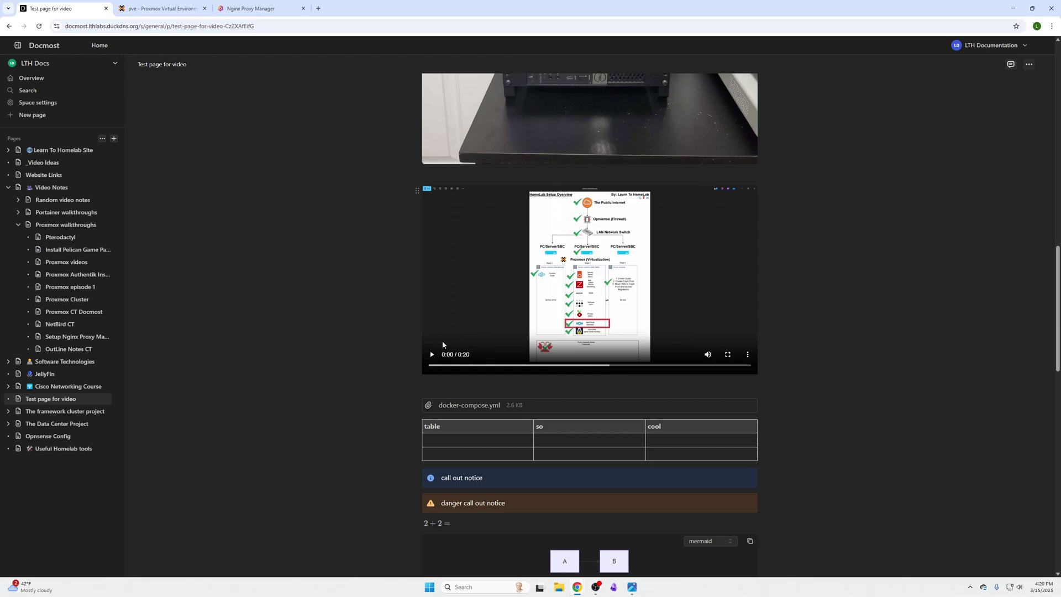
scroll(498, 295, down, 2)
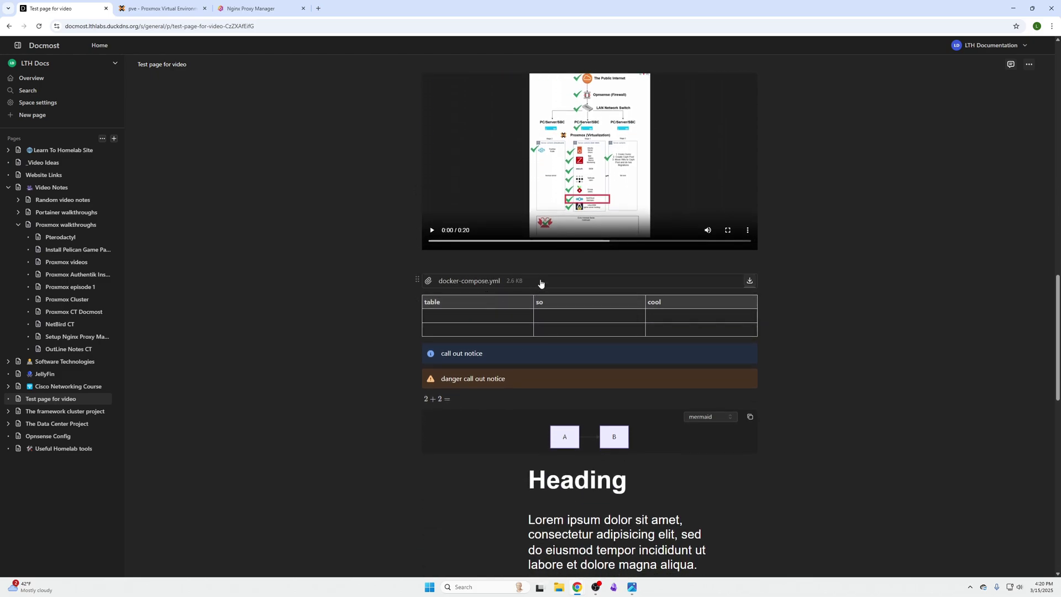
scroll(540, 293, down, 1)
click(555, 315)
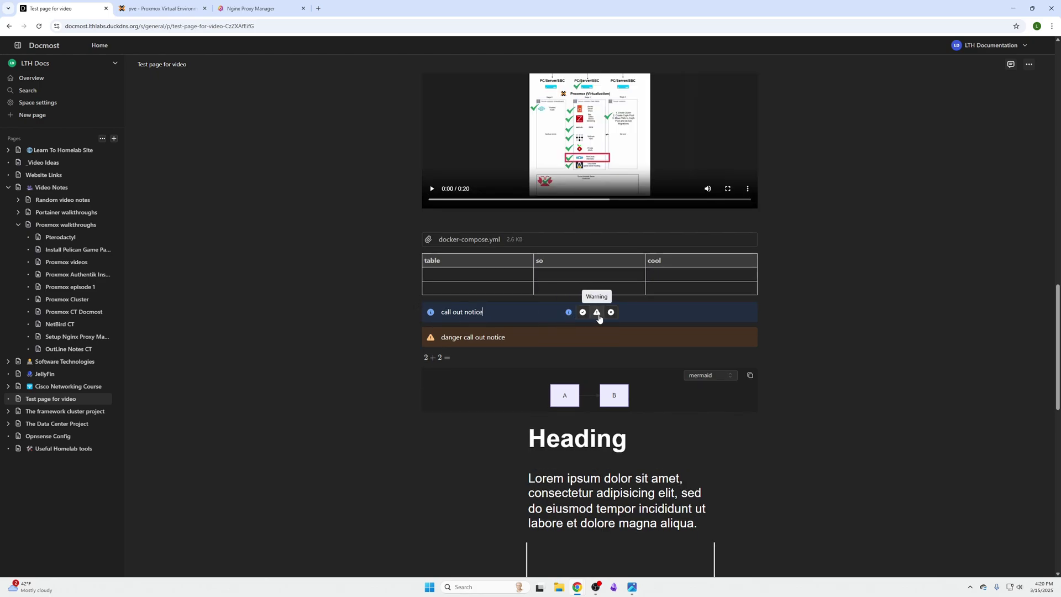
scroll(530, 301, down, 2)
click(467, 272)
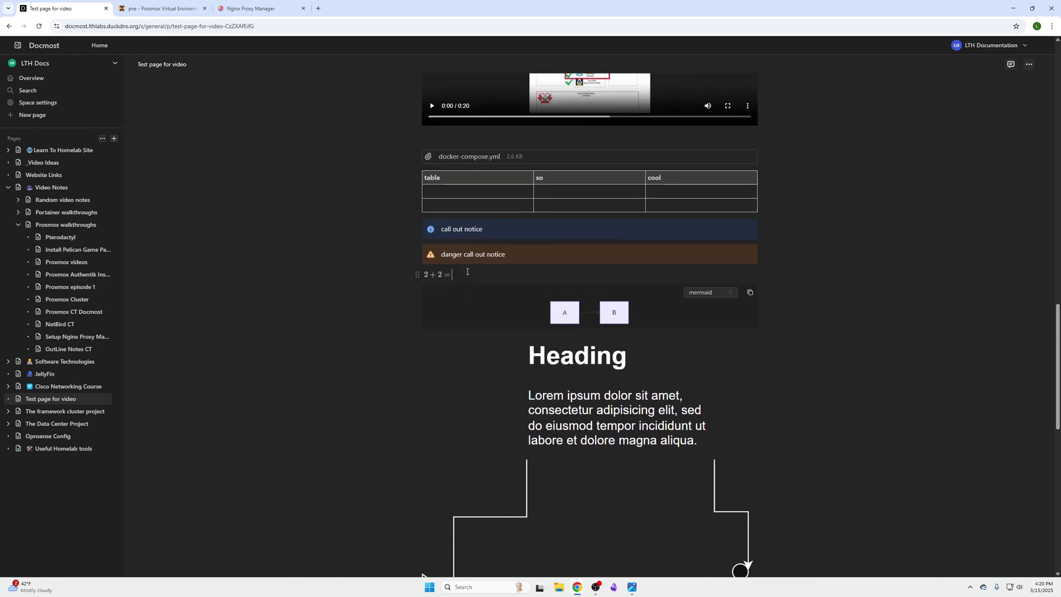
scroll(605, 266, down, 6)
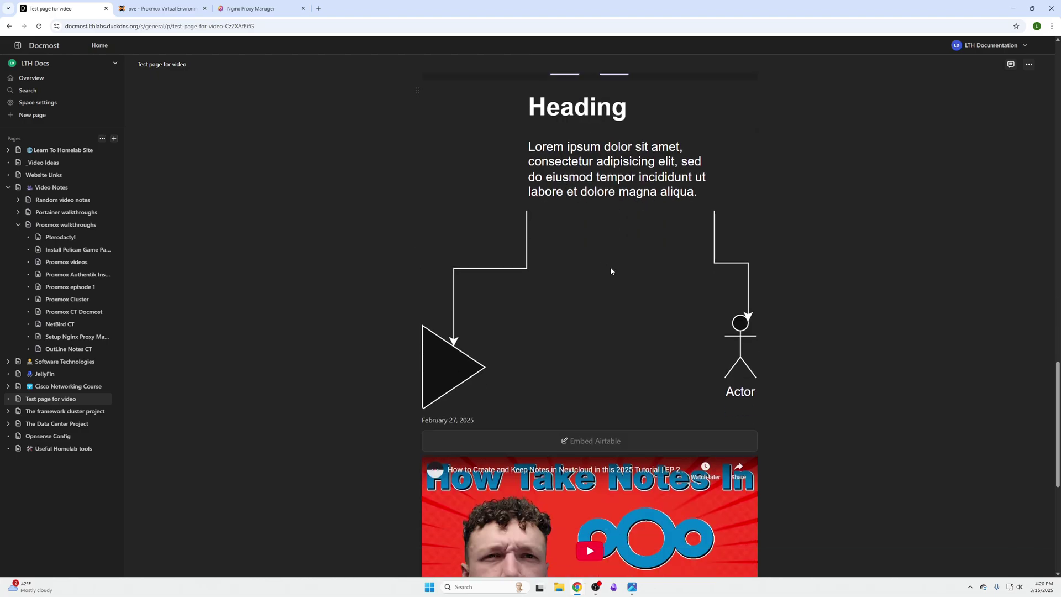
scroll(611, 270, up, 4)
scroll(652, 277, down, 5)
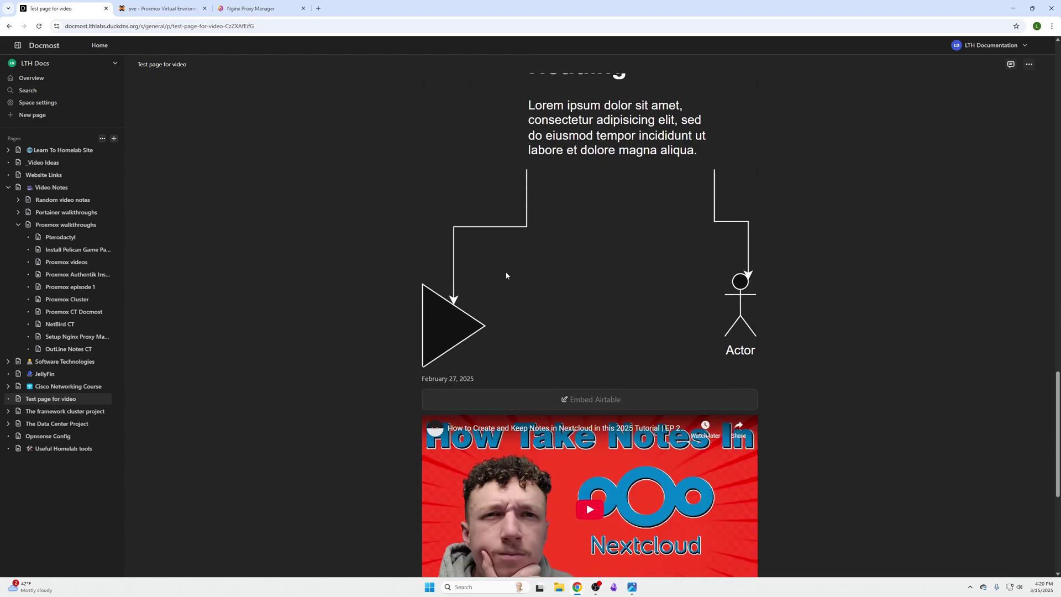
scroll(506, 276, down, 3)
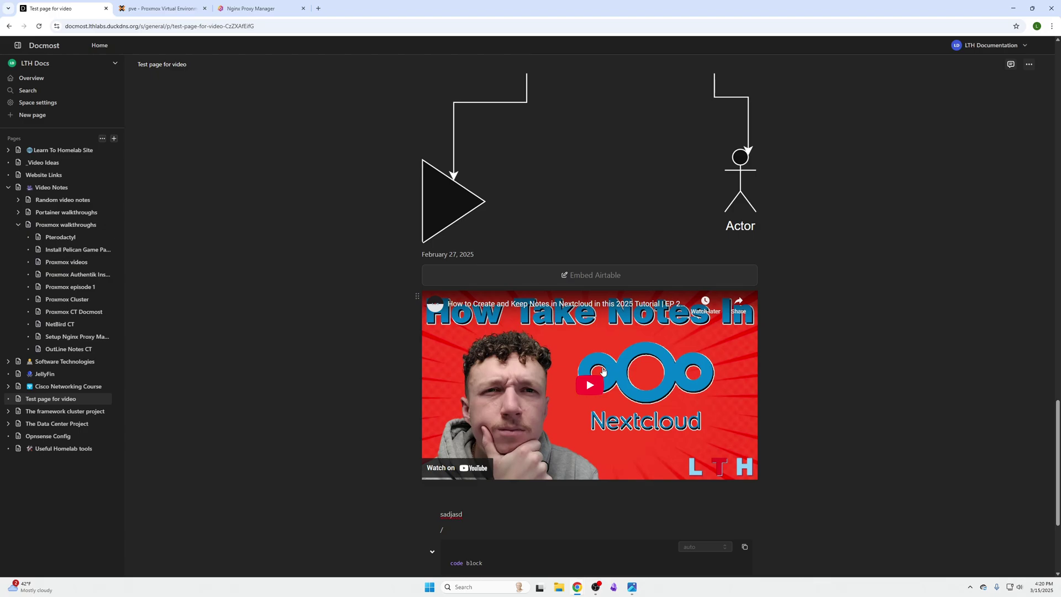
scroll(603, 370, down, 4)
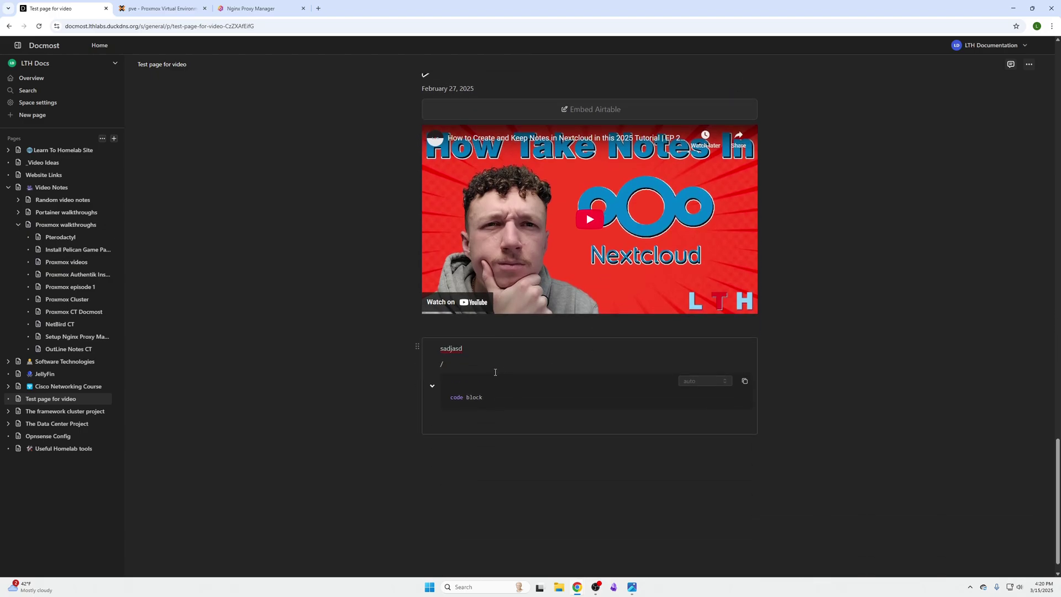
Step: Insert a Quote block from the slash menu containing 'asdalsdas'
click(467, 366)
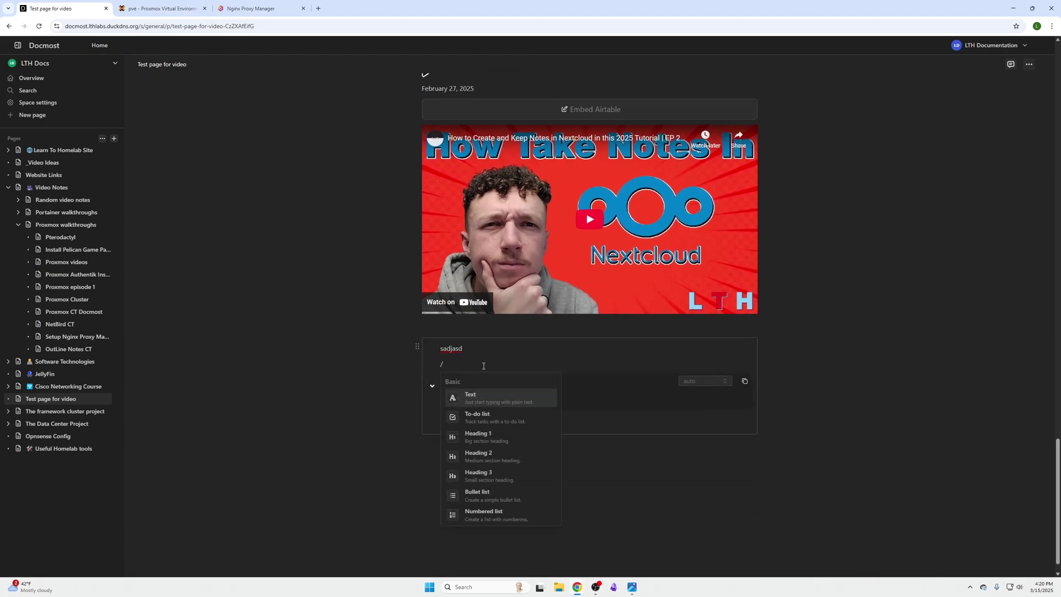
scroll(499, 407, down, 3)
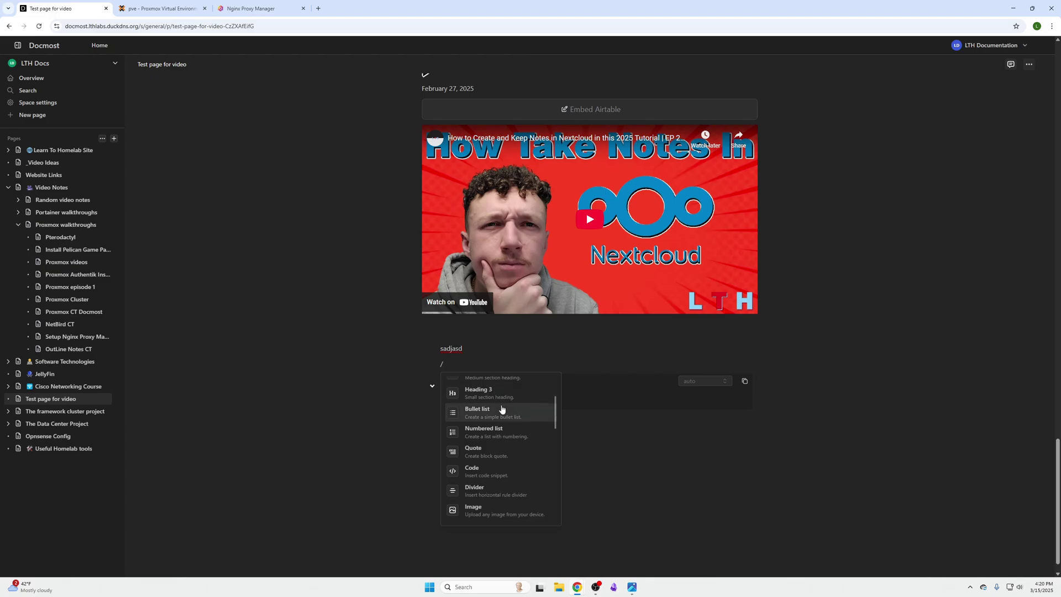
click(499, 458)
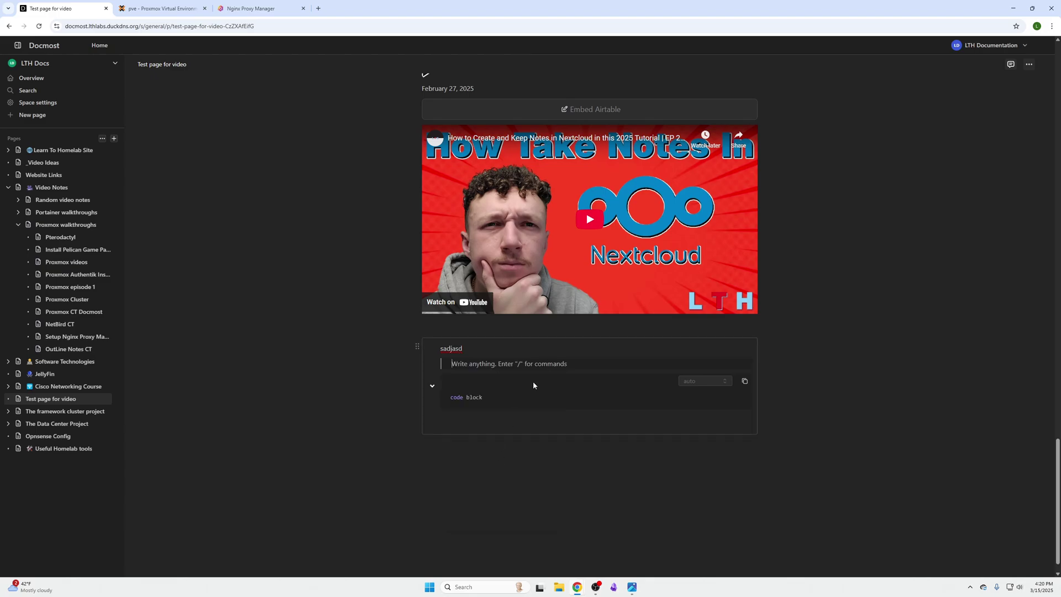
text(asdalsdas)
Step: Add a second code block reading 'asdasd' below the first one inside the collapsible block
click(534, 398)
key(Return)
key(Return)
key(Return)
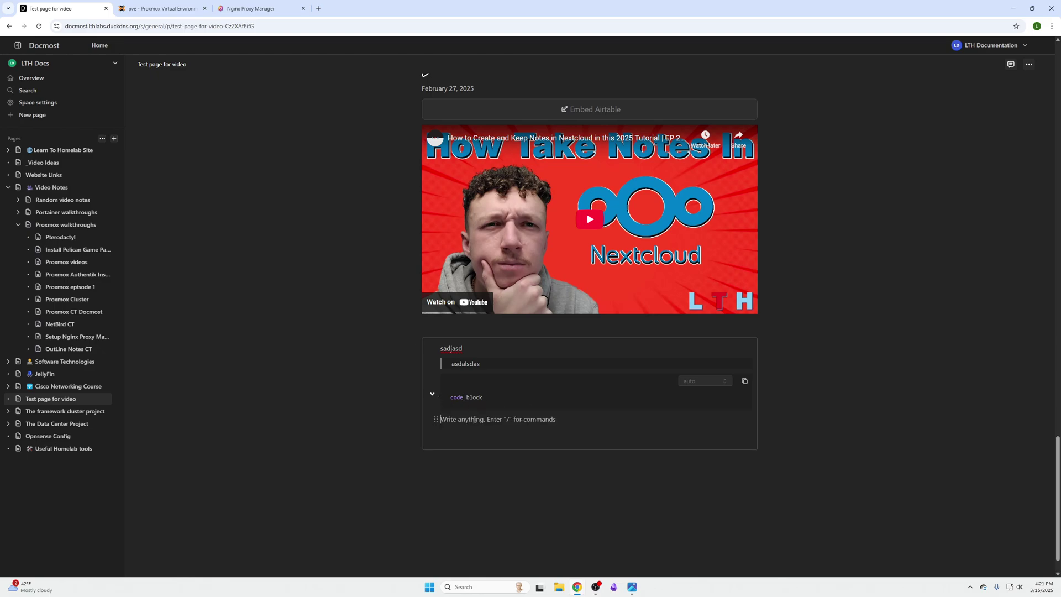
text(asdasd /co)
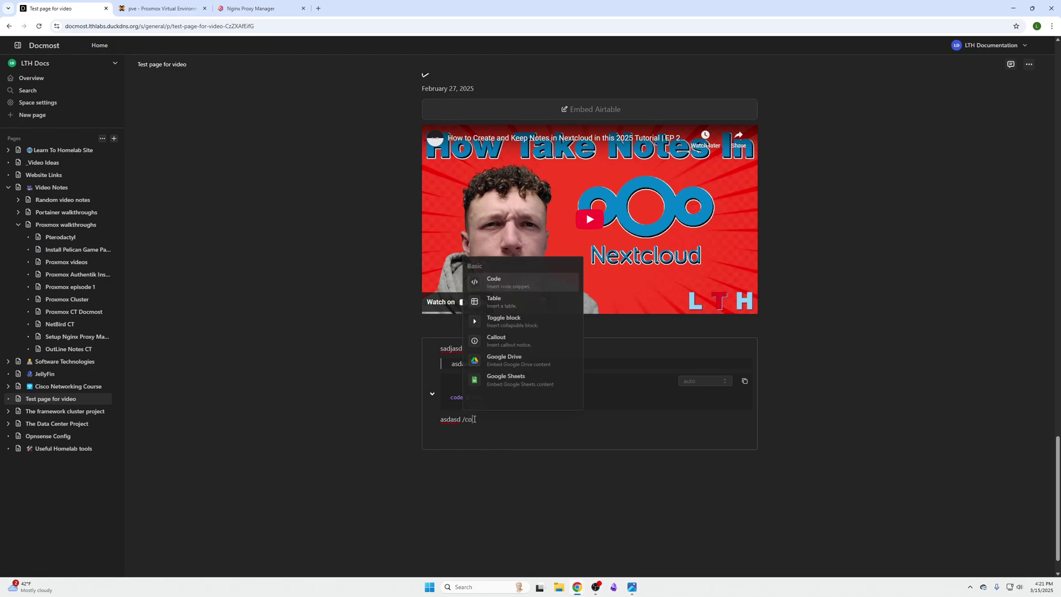
text(de)
key(Return)
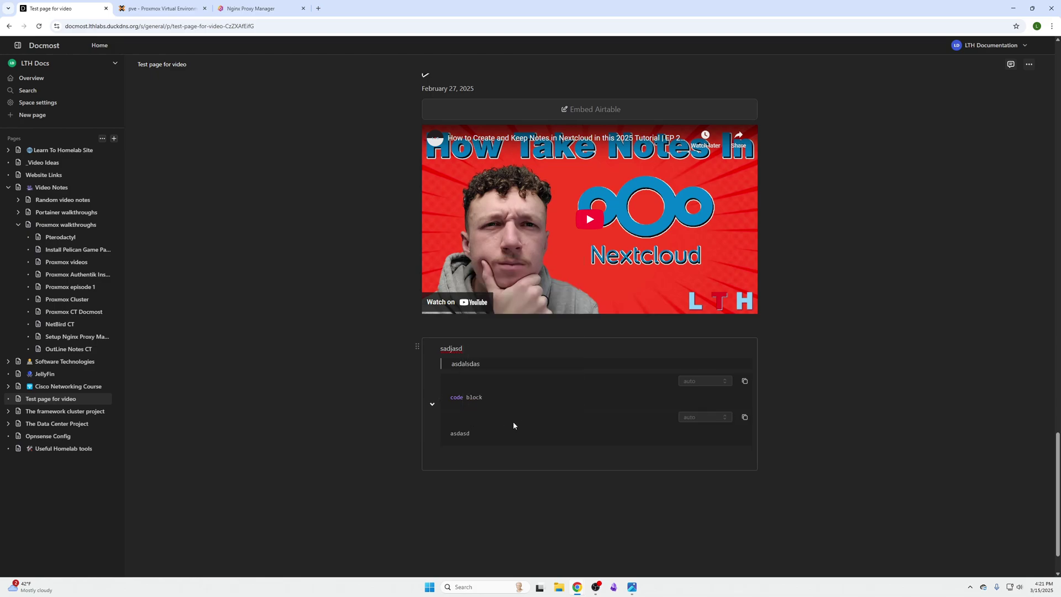
key(Return)
key(Return)
key(Return)
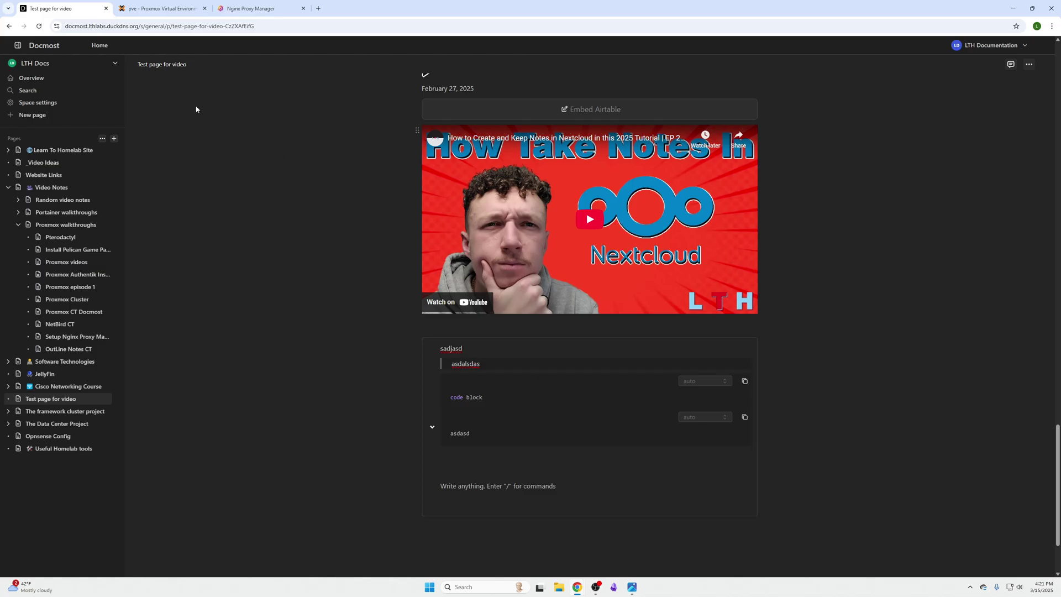
Step: Start a new LXC container 113 in Proxmox VE with hostname docmost
click(160, 8)
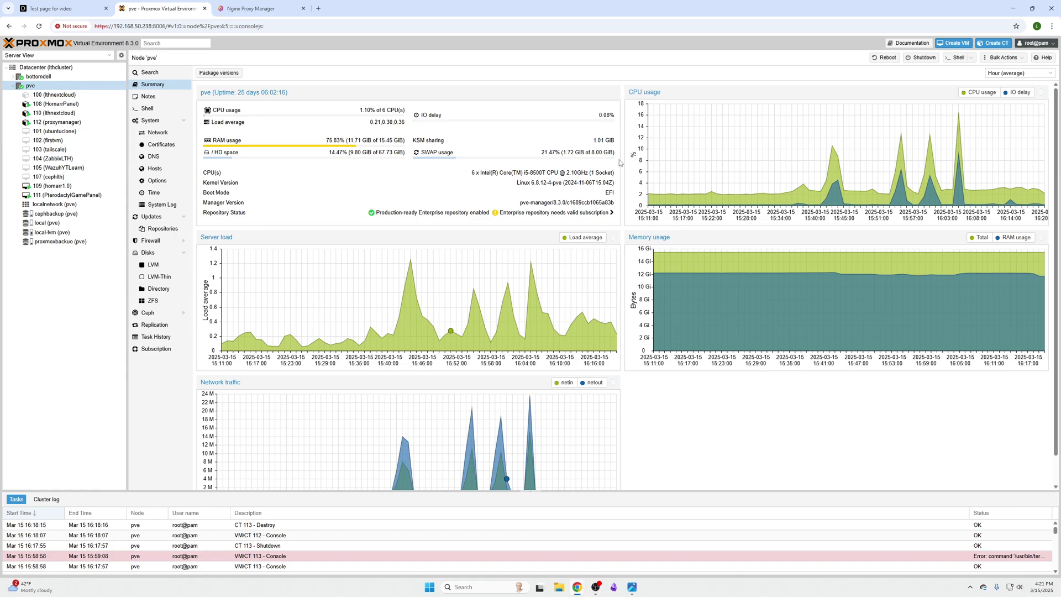
click(993, 43)
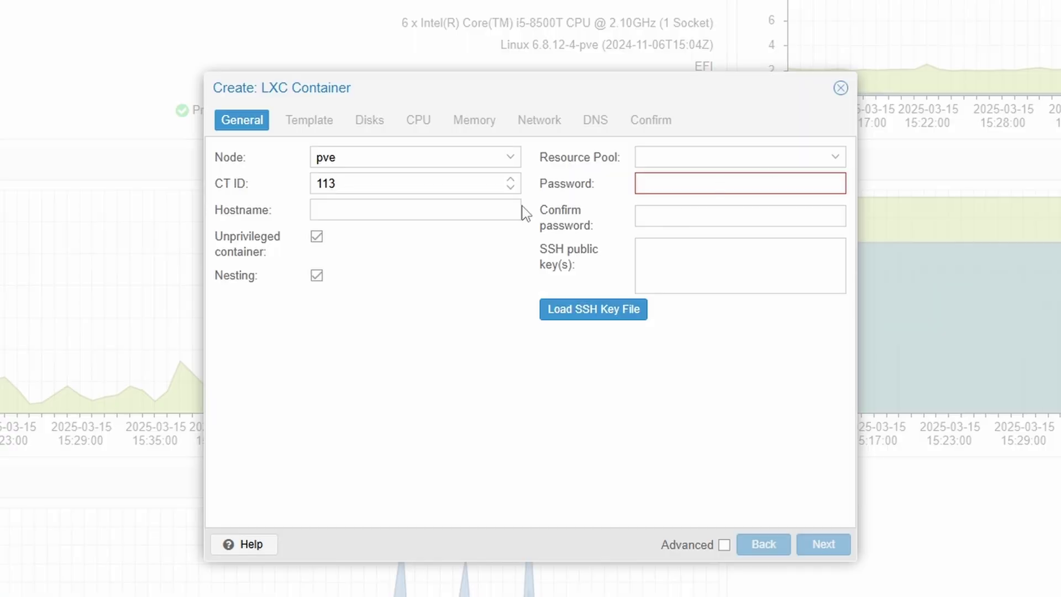
click(400, 210)
text(do)
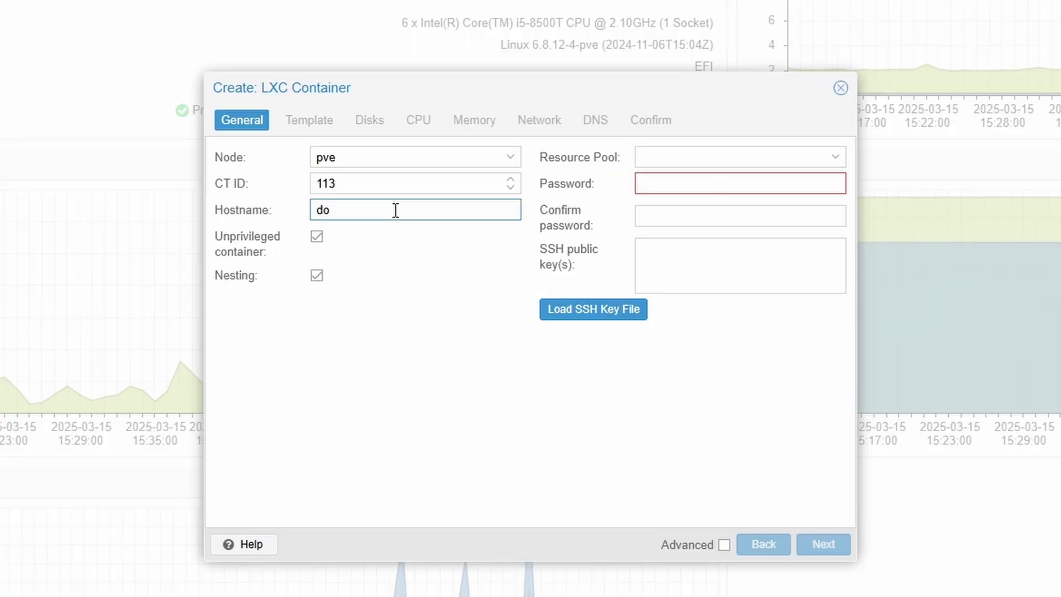
text(cmost)
key(Tab)
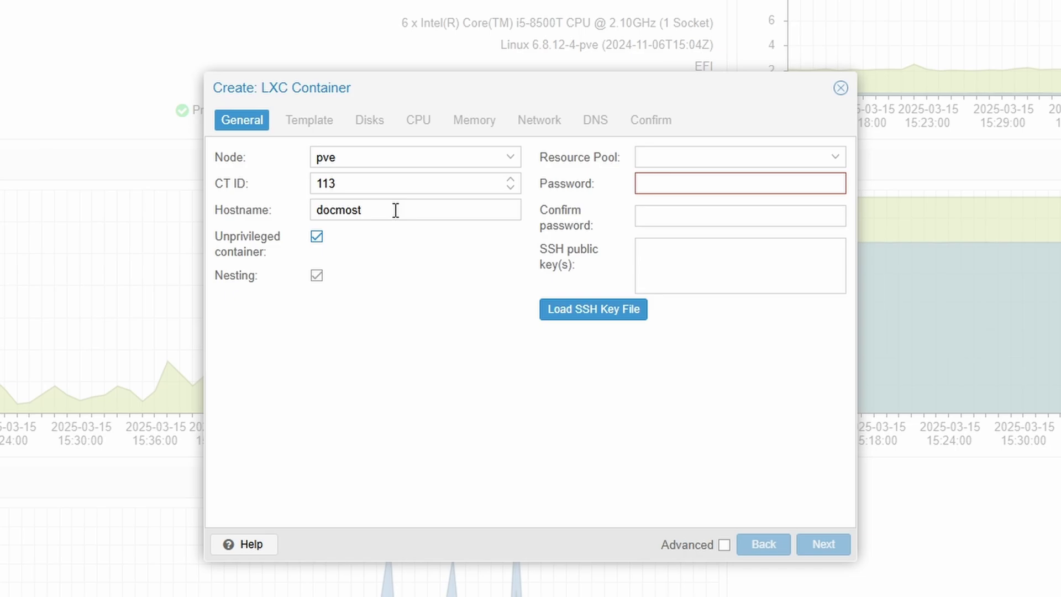
Step: Enter and confirm the container's root password
click(695, 178)
text(•••)
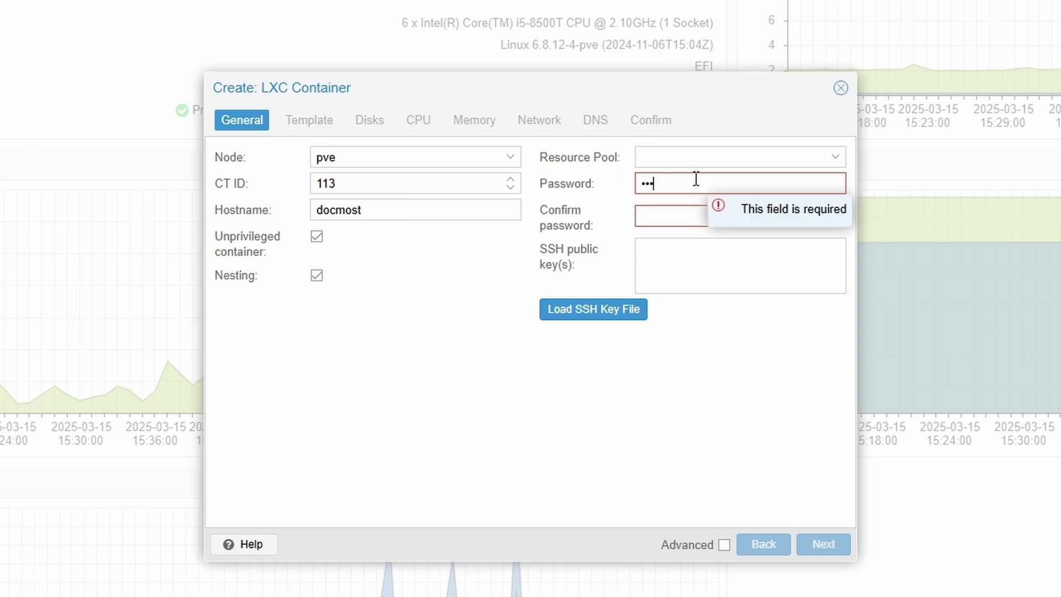
text(••••••)
key(Tab)
text(•••)
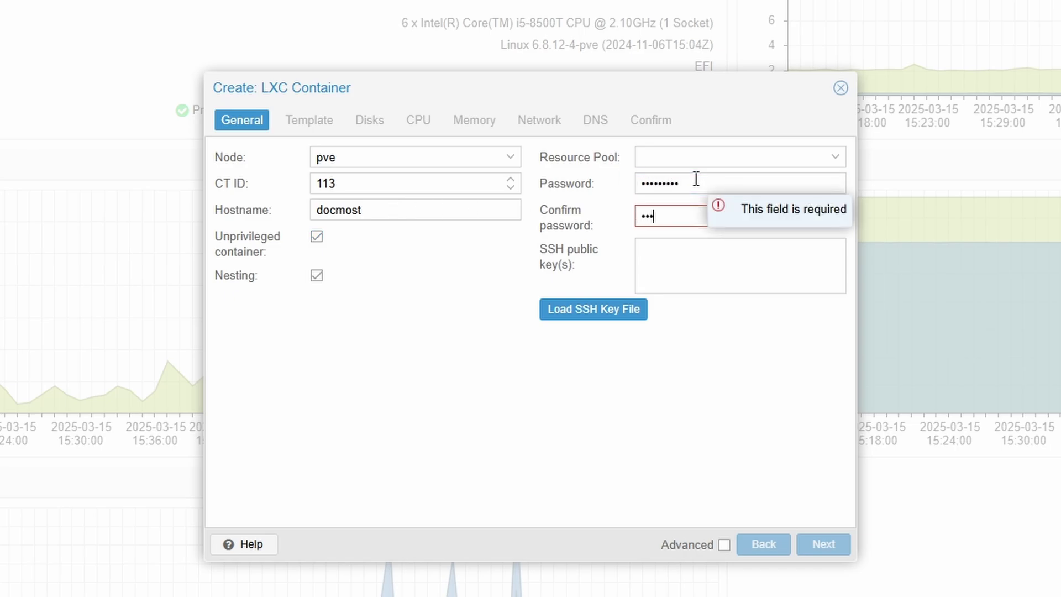
text(••••••)
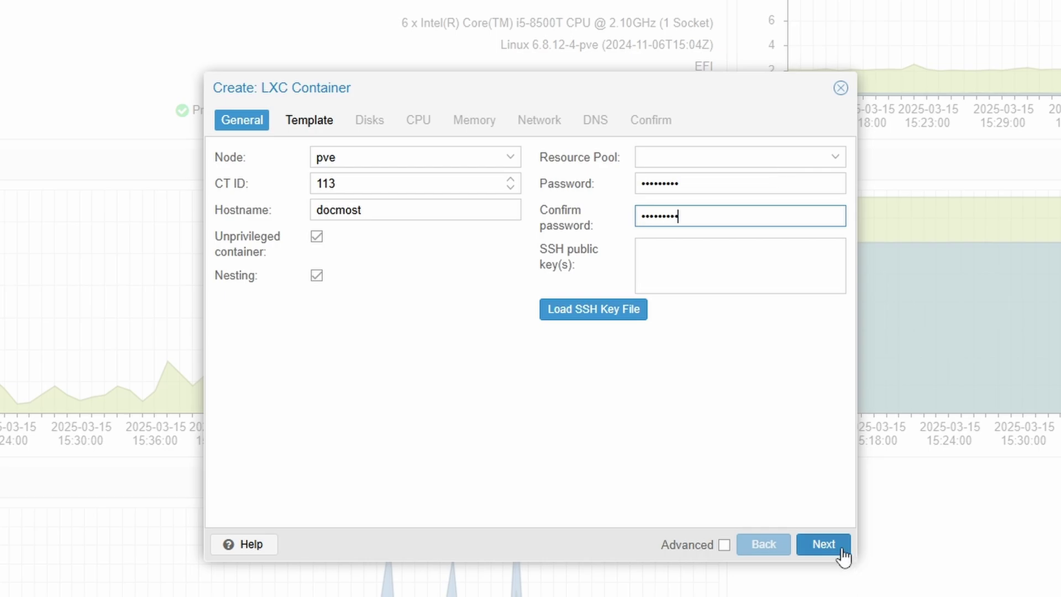
click(824, 545)
Step: Choose the Ubuntu 22.04 template and set the disk size to 25 GiB
click(409, 183)
click(412, 235)
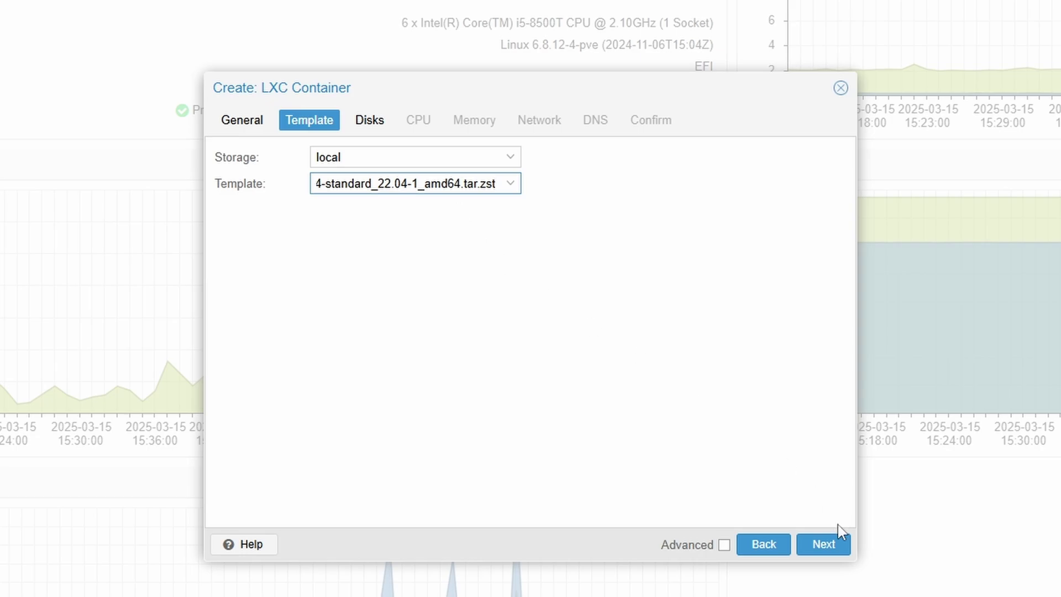
click(839, 546)
double_click(521, 184)
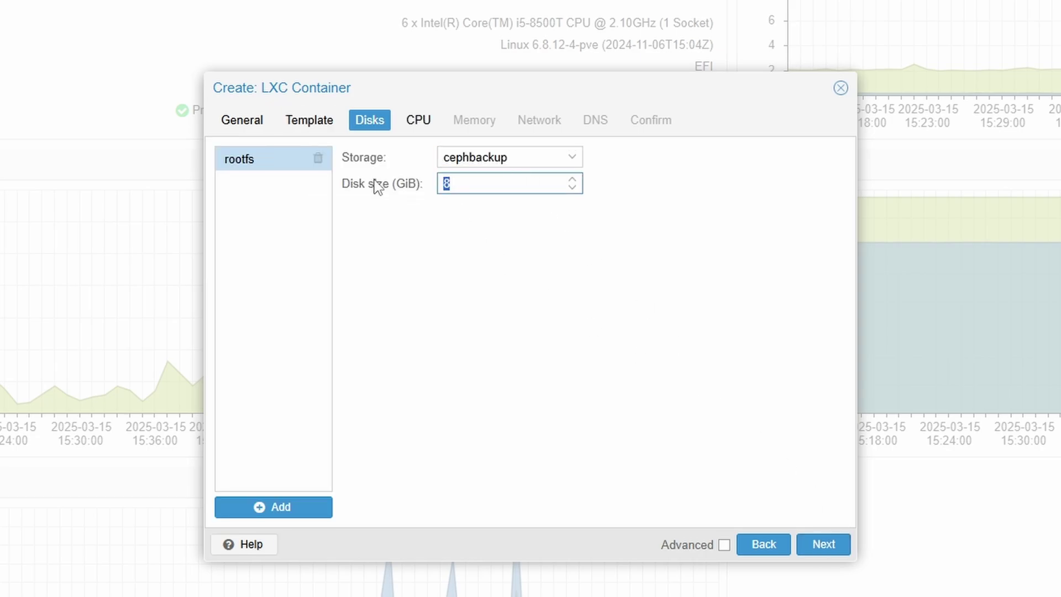
text(25)
click(571, 378)
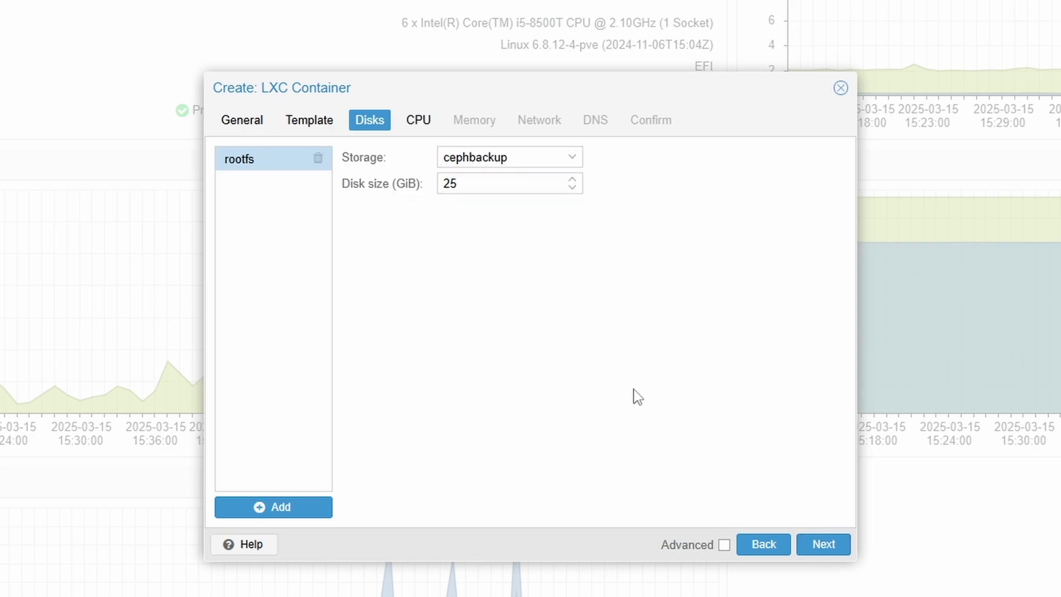
Step: Give the container 2 CPU cores and 1024 MiB of memory and swap
click(824, 546)
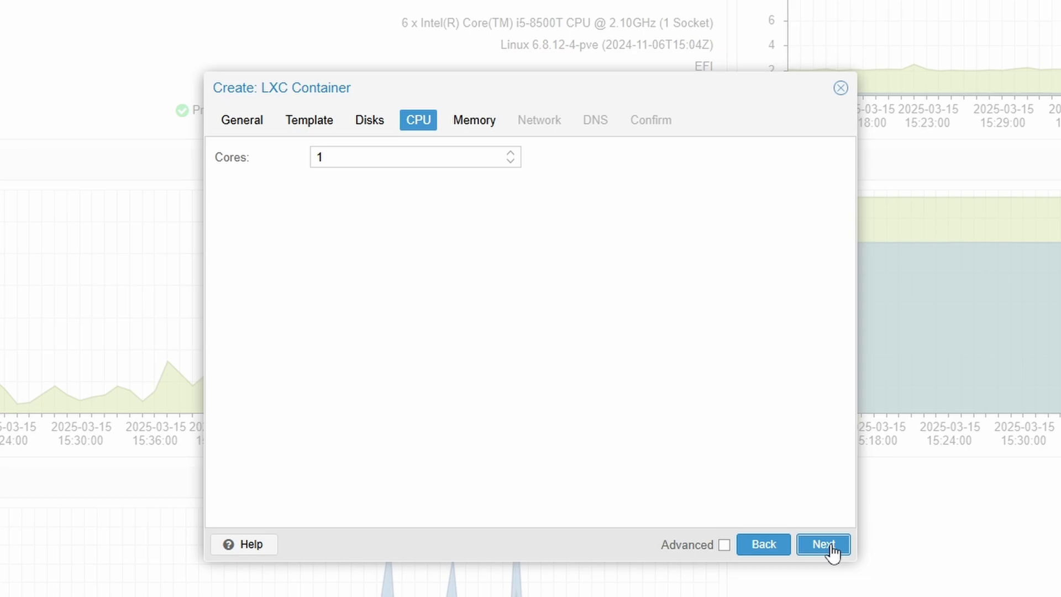
click(510, 153)
click(541, 271)
click(823, 544)
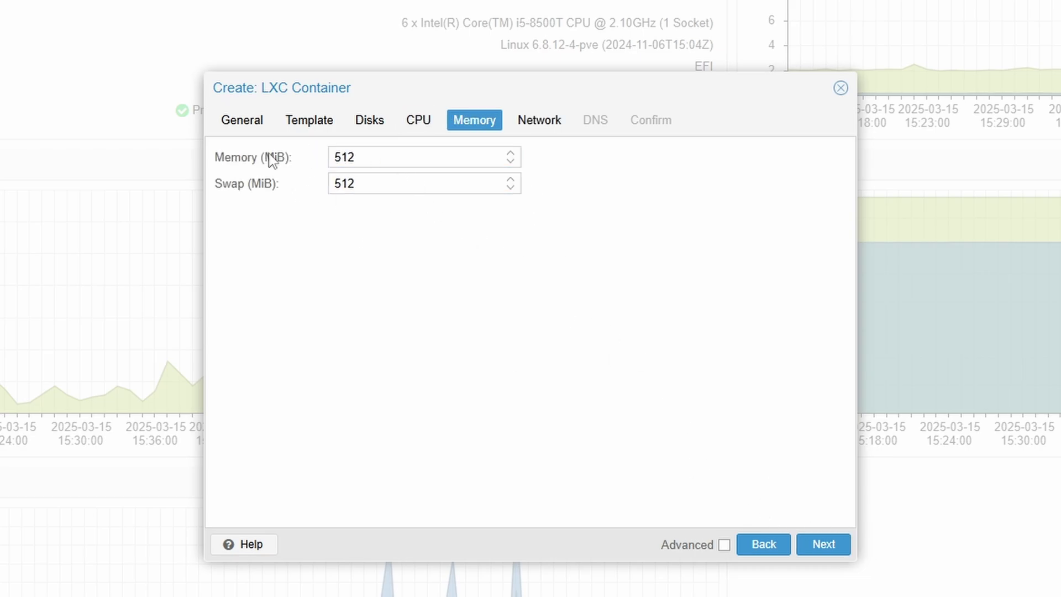
drag(367, 159, 221, 168)
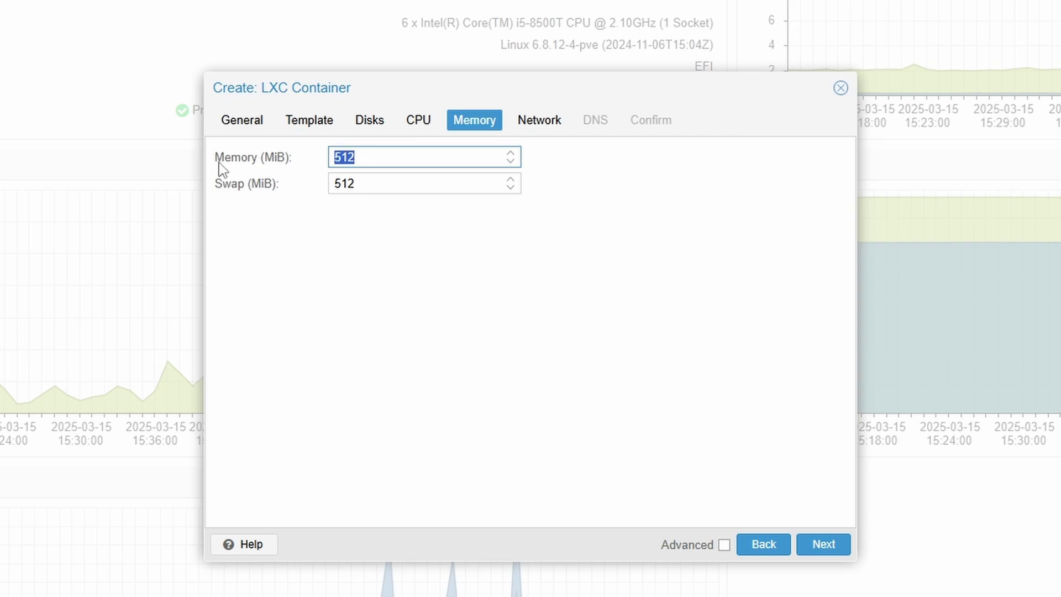
text(1024)
key(ctrl+a)
key(ctrl+c)
double_click(401, 183)
key(ctrl+v)
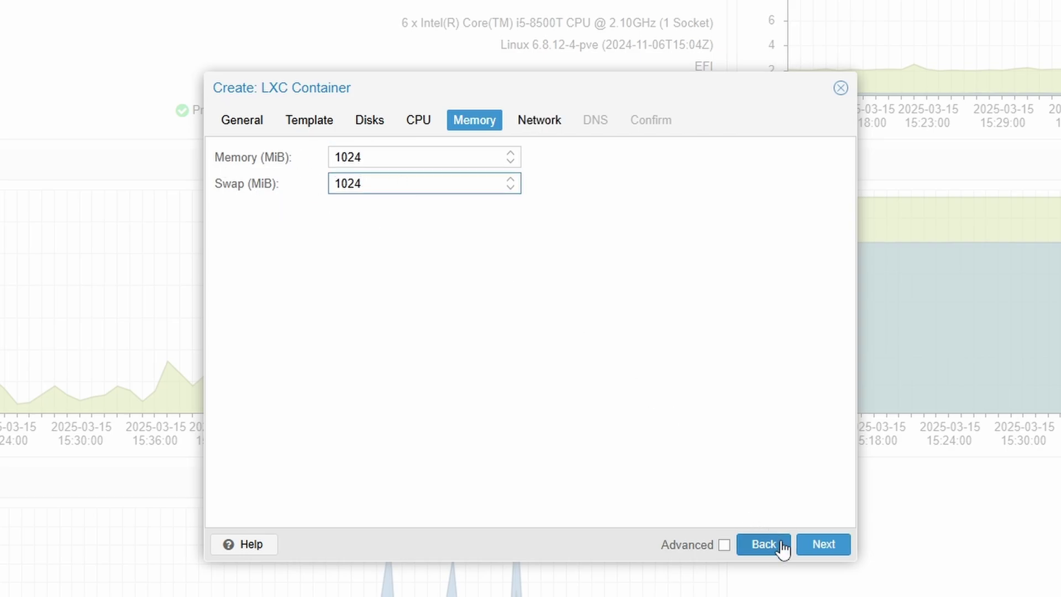
Step: Set IPv4 and IPv6 to DHCP, keep DNS defaults, and create the container
click(804, 545)
click(640, 157)
click(639, 235)
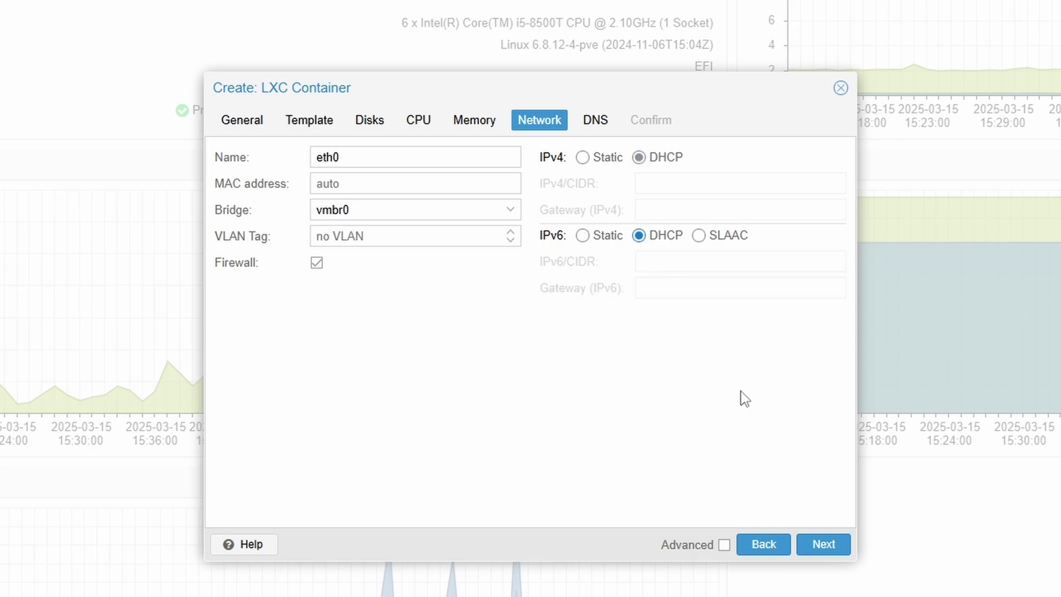
click(824, 545)
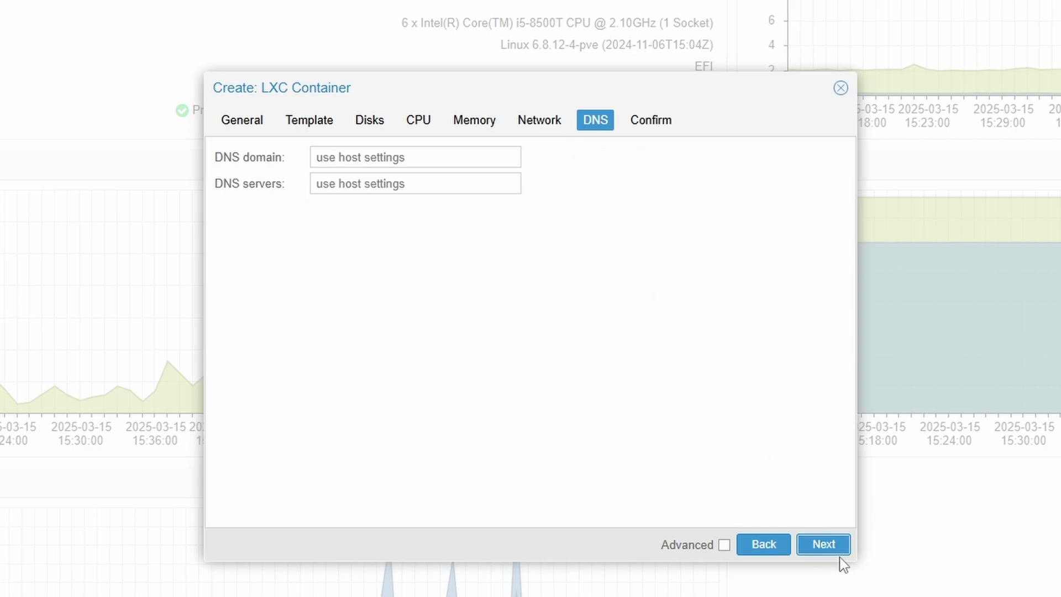
click(825, 546)
click(831, 549)
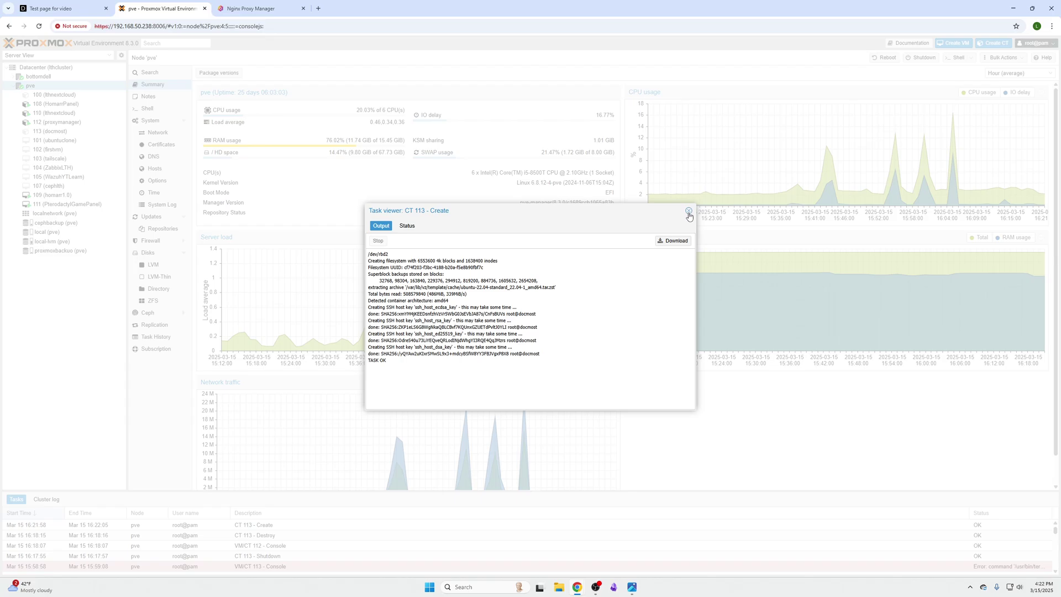
Step: Start container 113 (docmost) from its console and log in as root with the password
click(877, 106)
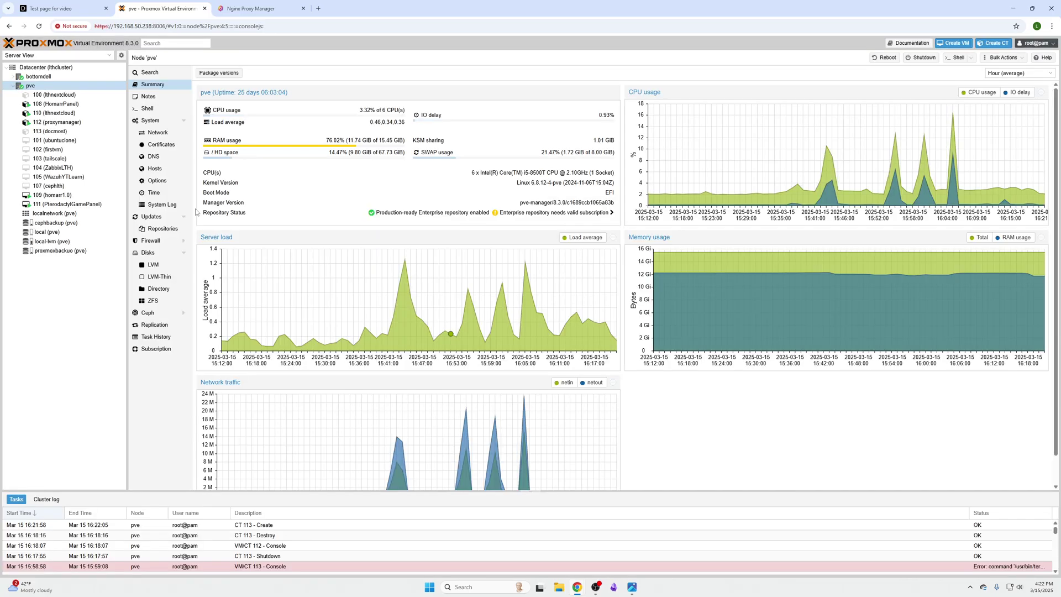
click(47, 132)
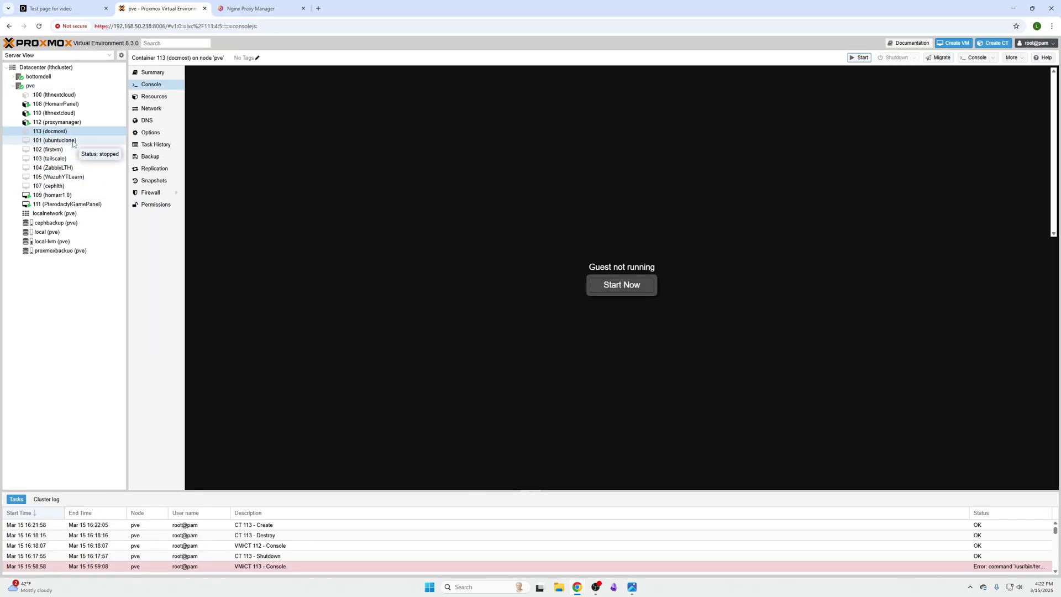
click(626, 286)
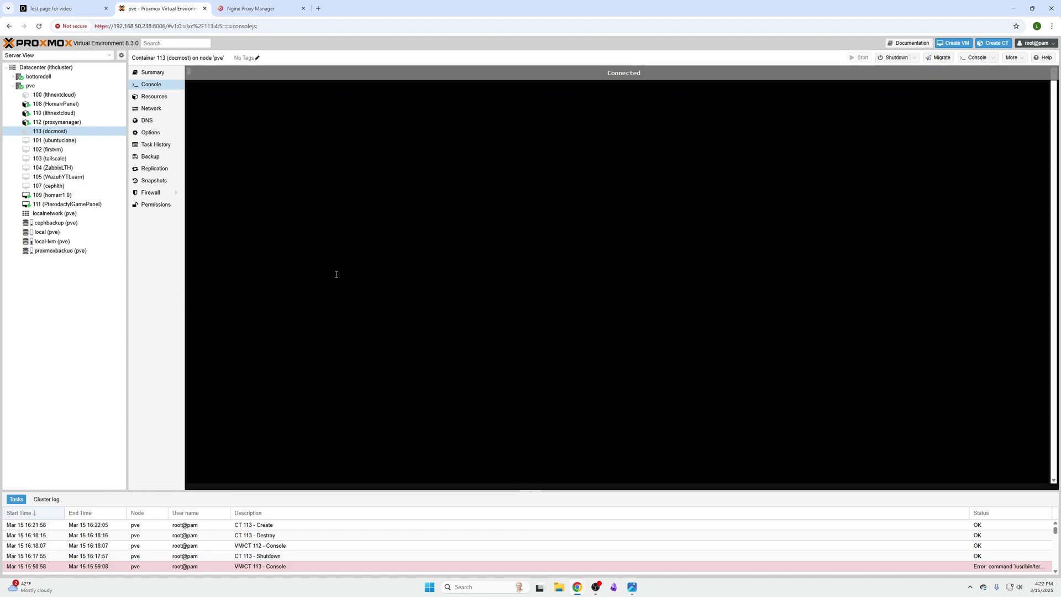
text(root)
key(Return)
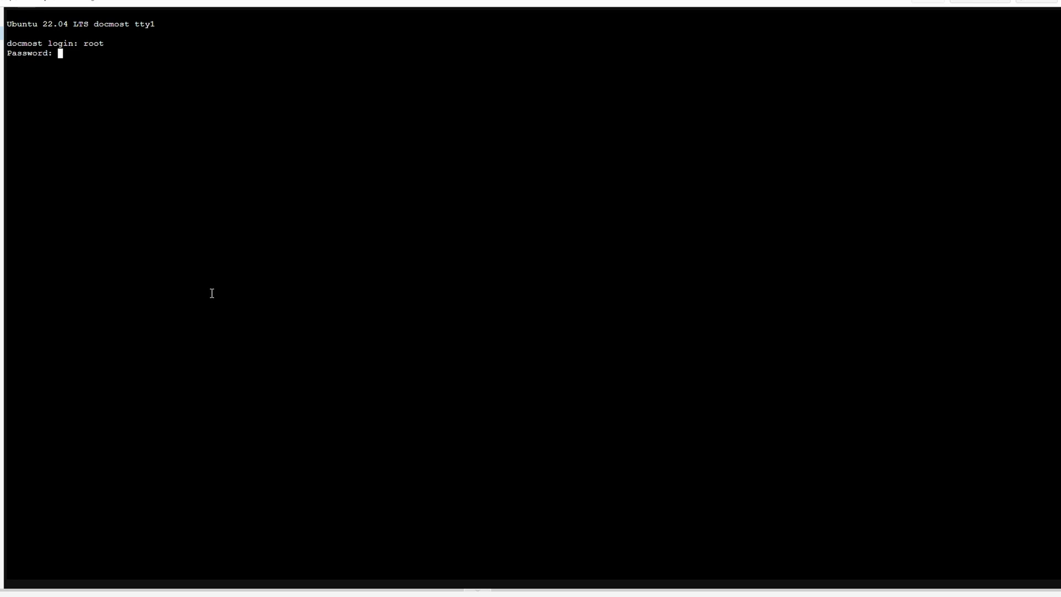
key(Return)
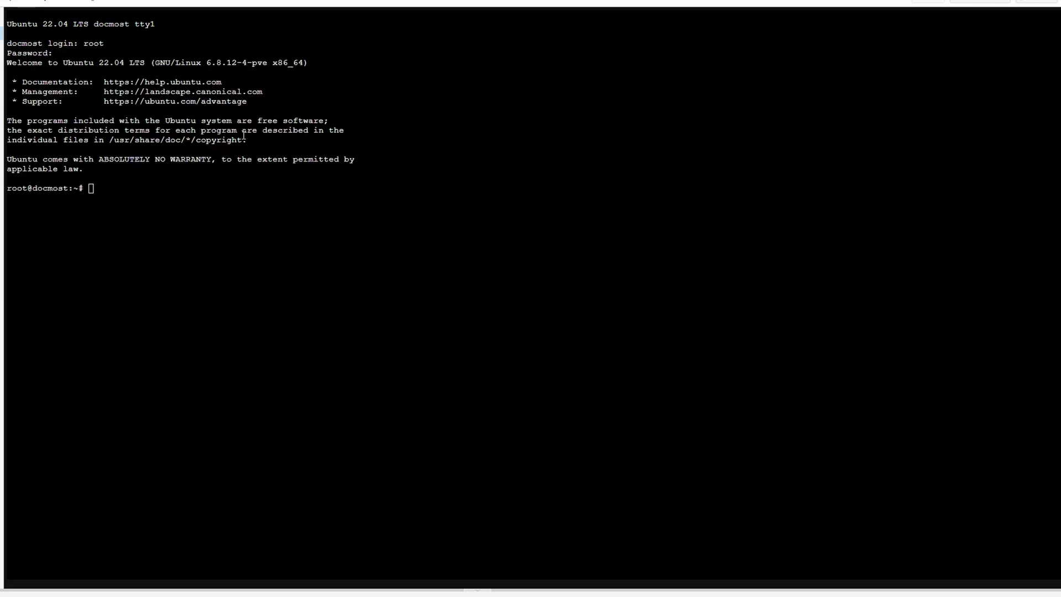
Step: Paste and run the Docker repository setup and install commands in the container
right_click(194, 190)
click(213, 321)
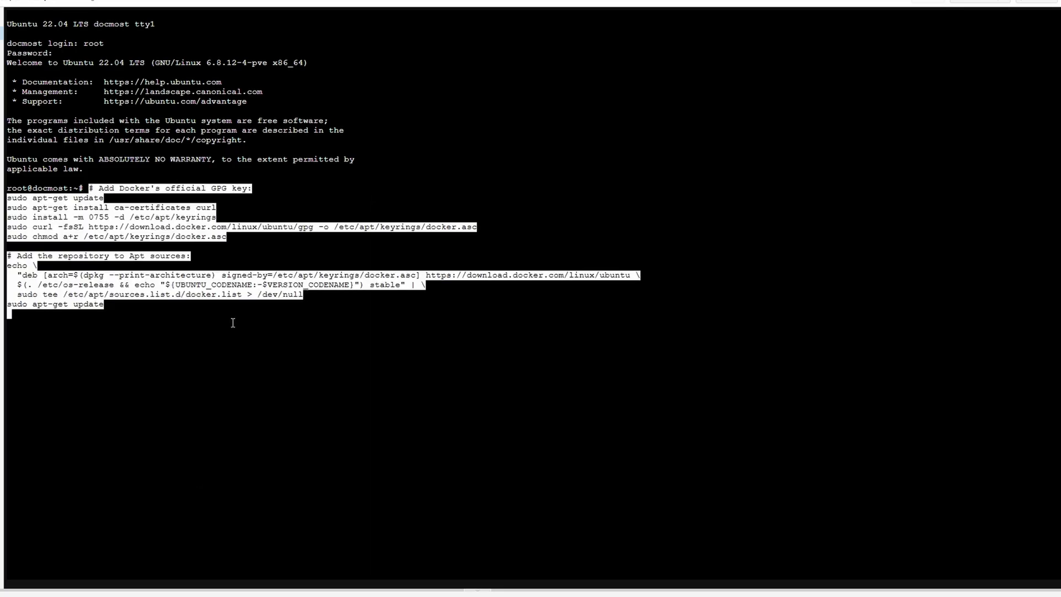
key(Return)
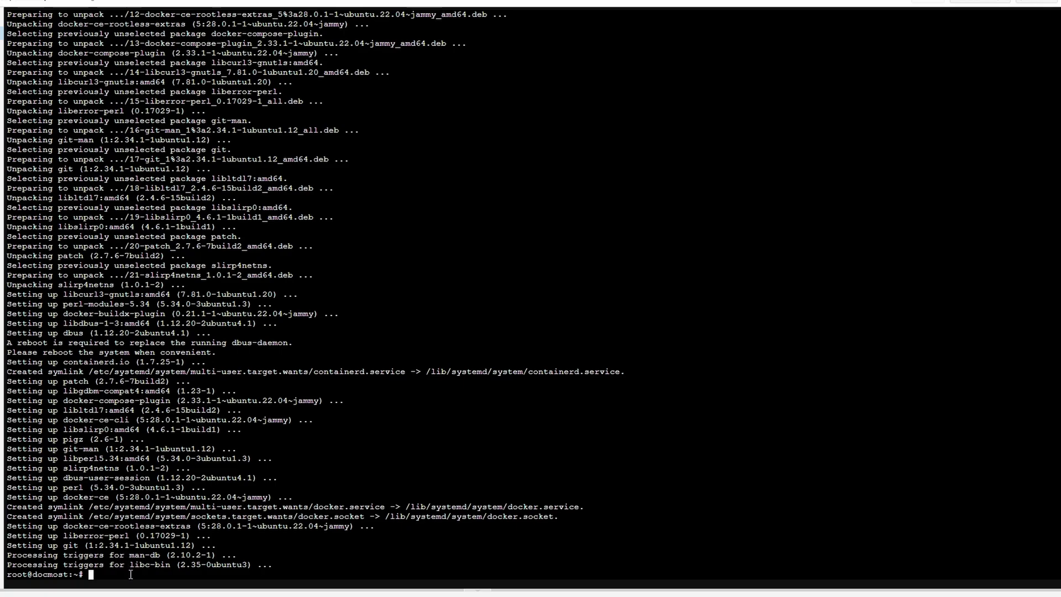
Step: Run sudo docker run hello-world and confirm the 'Hello from Docker!' message
right_click(131, 572)
click(166, 420)
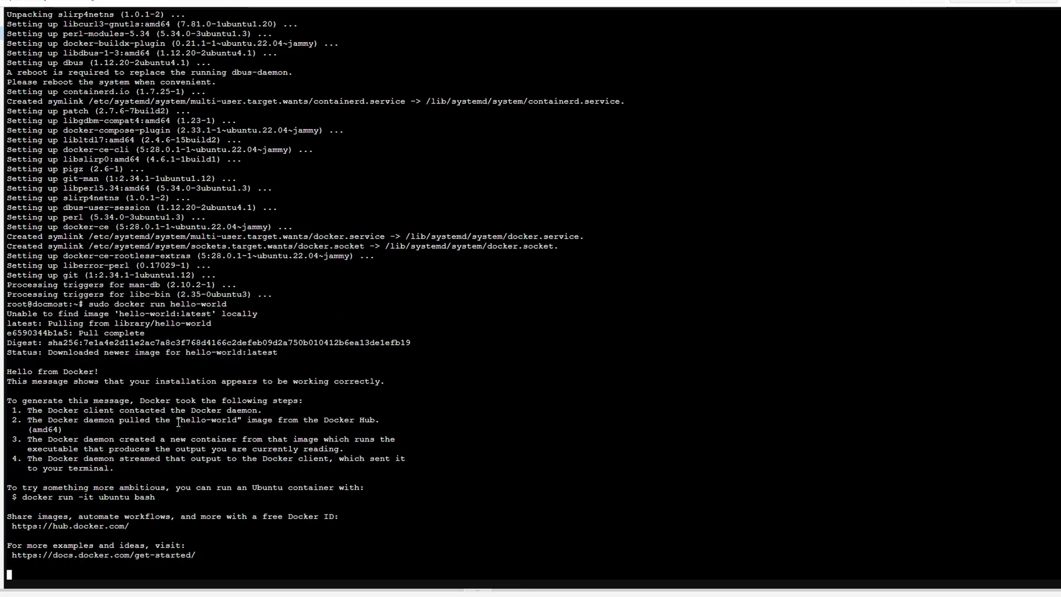
drag(121, 369, 17, 368)
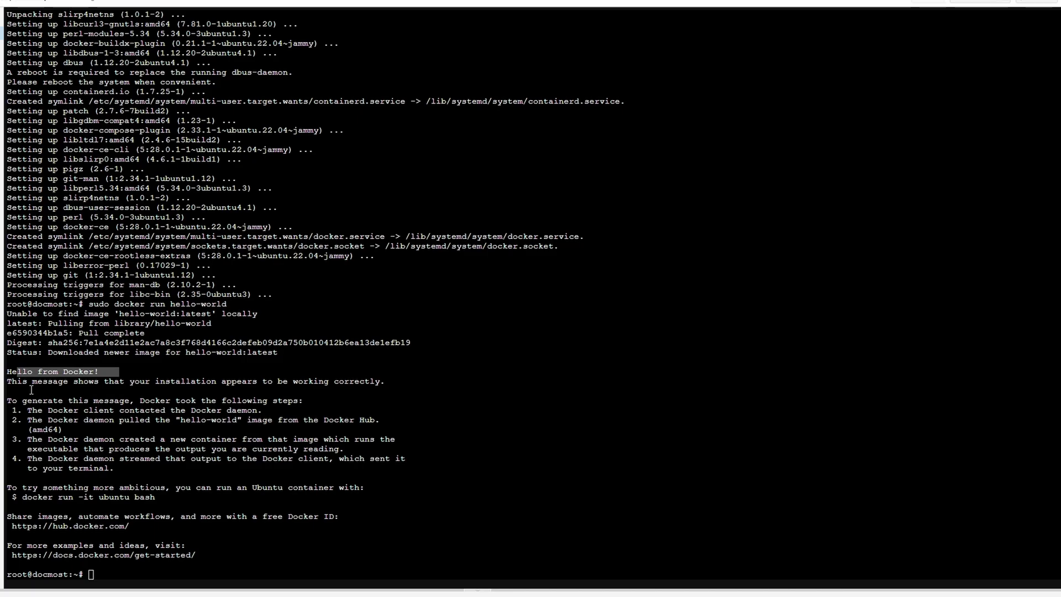
Step: Create a docmost folder and download Docmost's docker-compose.yml into it with curl
click(128, 569)
right_click(128, 569)
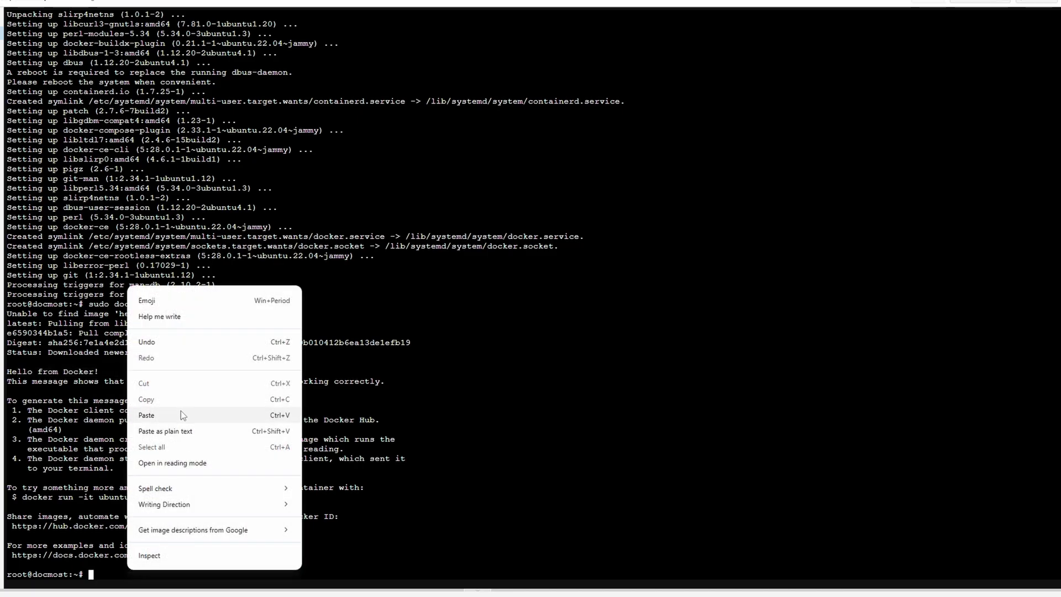
click(181, 415)
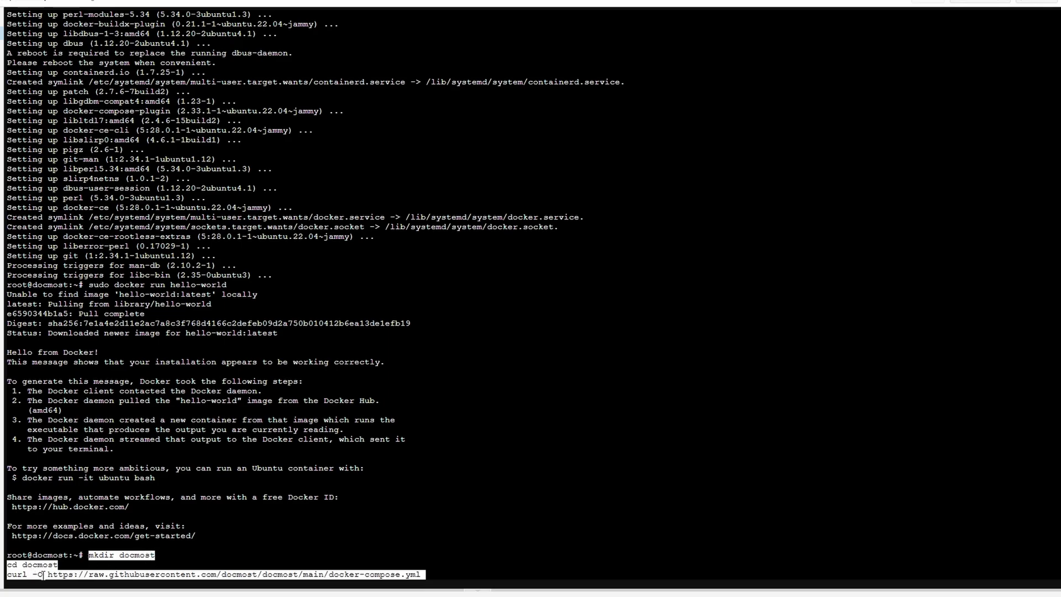
key(Return)
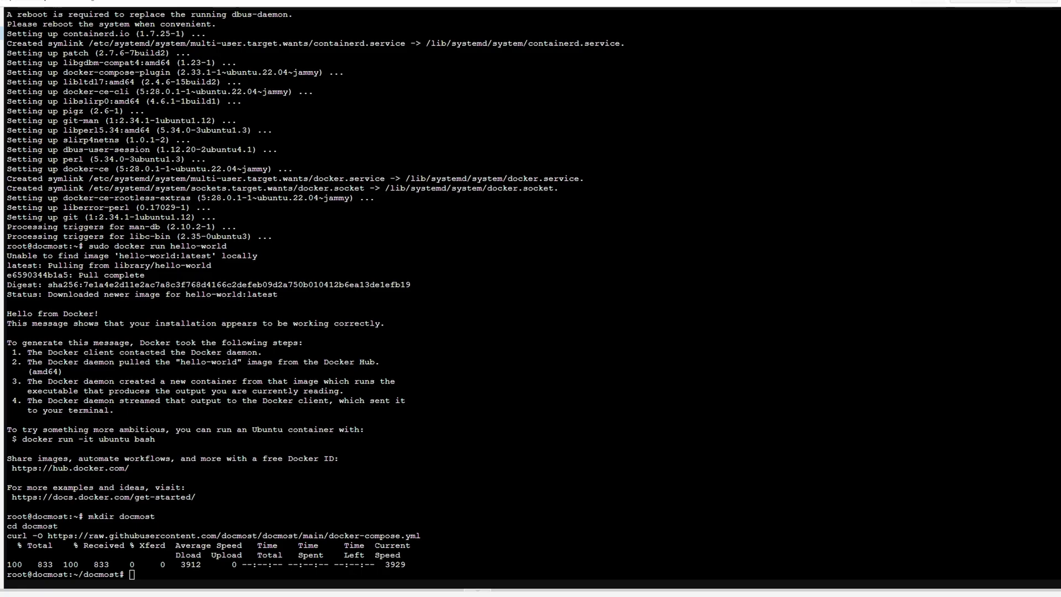
Step: Generate a random 32-byte hex secret with openssl rand -hex 32
right_click(144, 577)
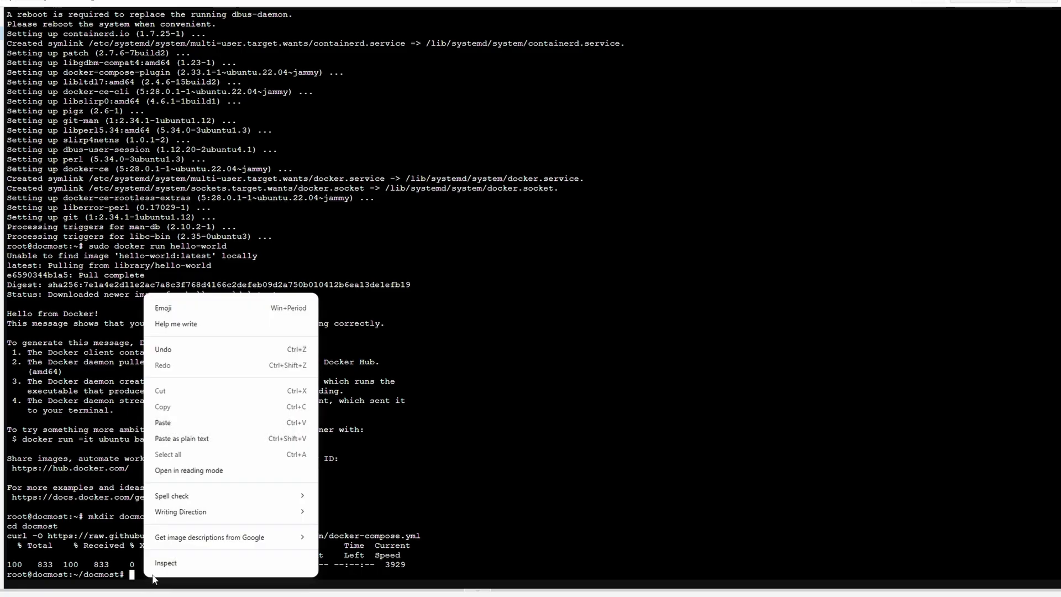
click(193, 422)
key(Return)
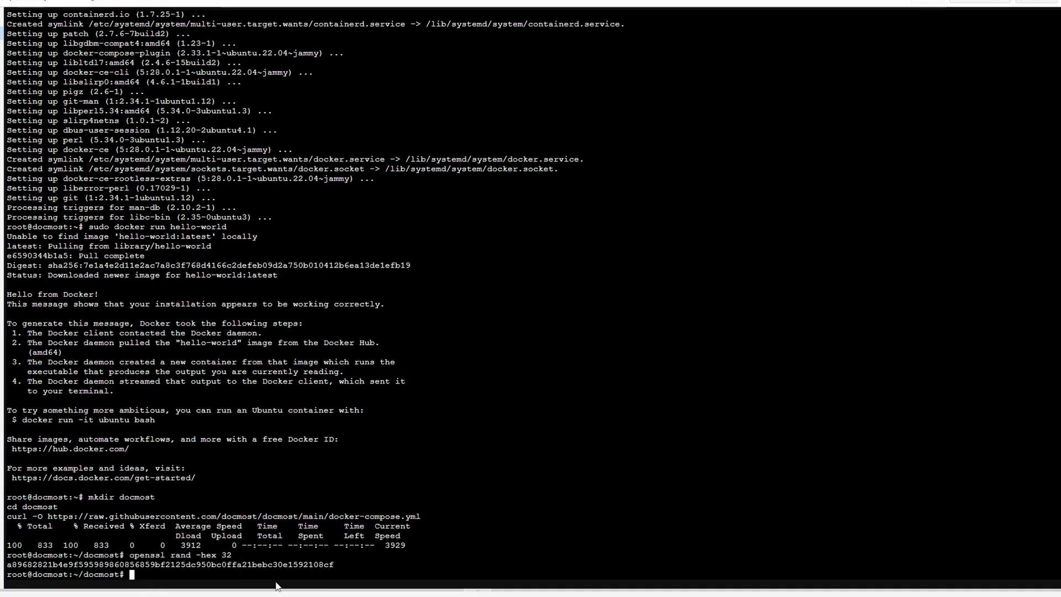
drag(9, 563, 340, 564)
click(189, 577)
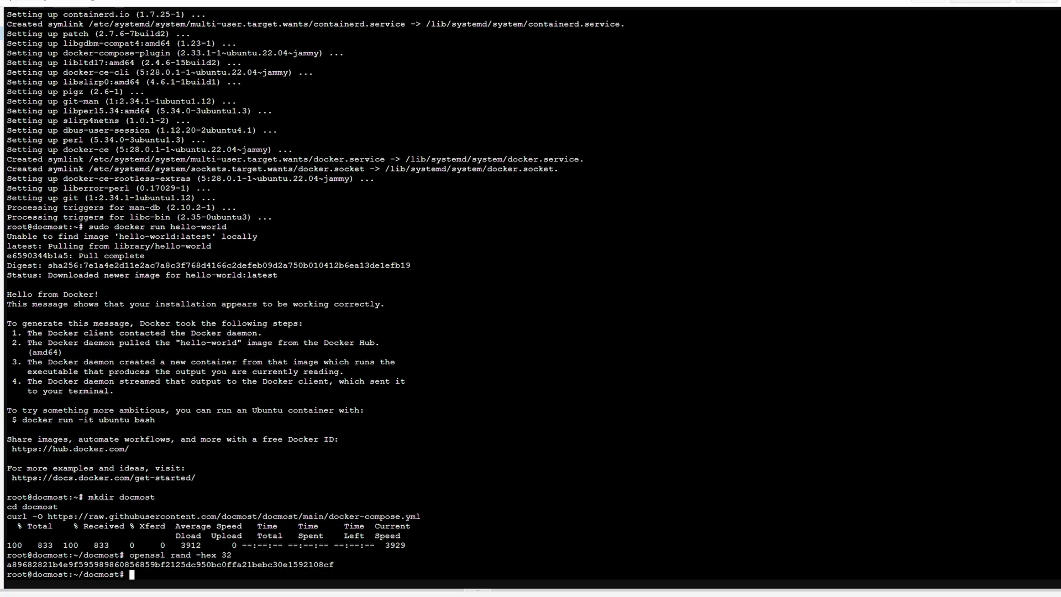
Step: Run ip a and copy the container's eth0 address 192.168.50.245
right_click(159, 573)
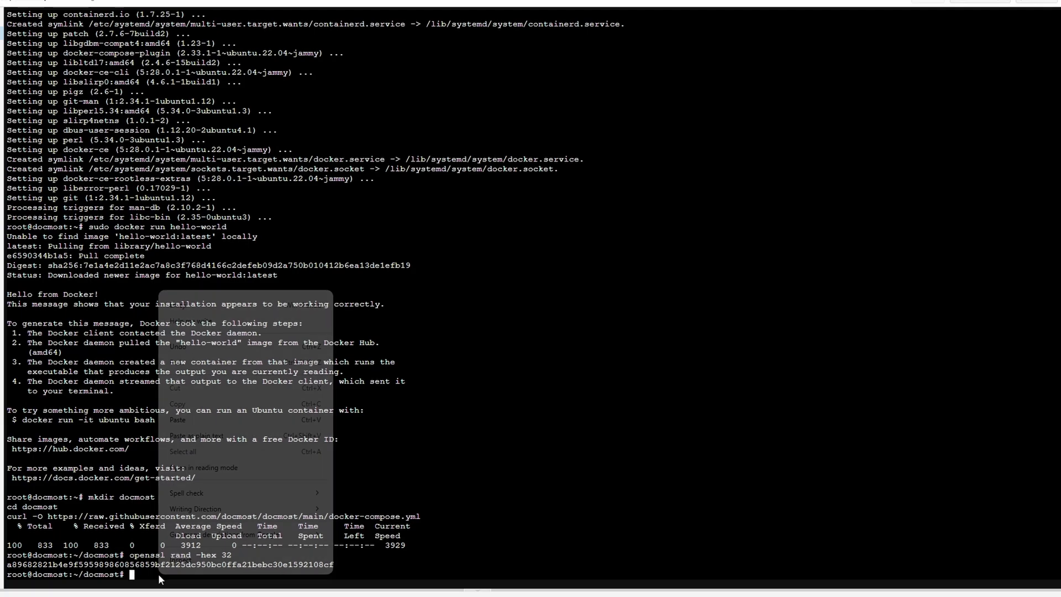
click(191, 420)
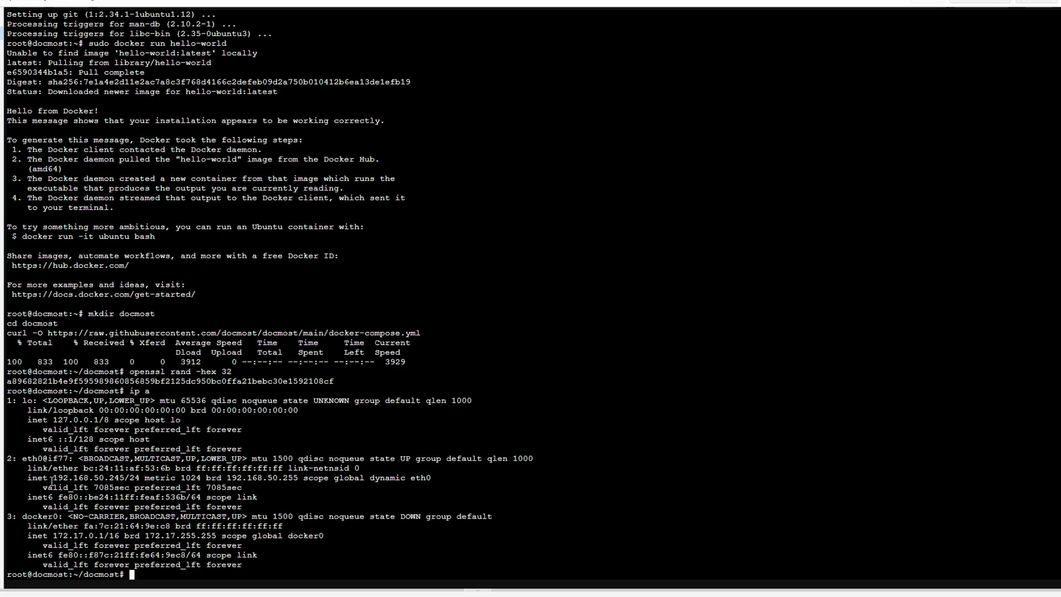
drag(52, 479, 125, 479)
right_click(123, 479)
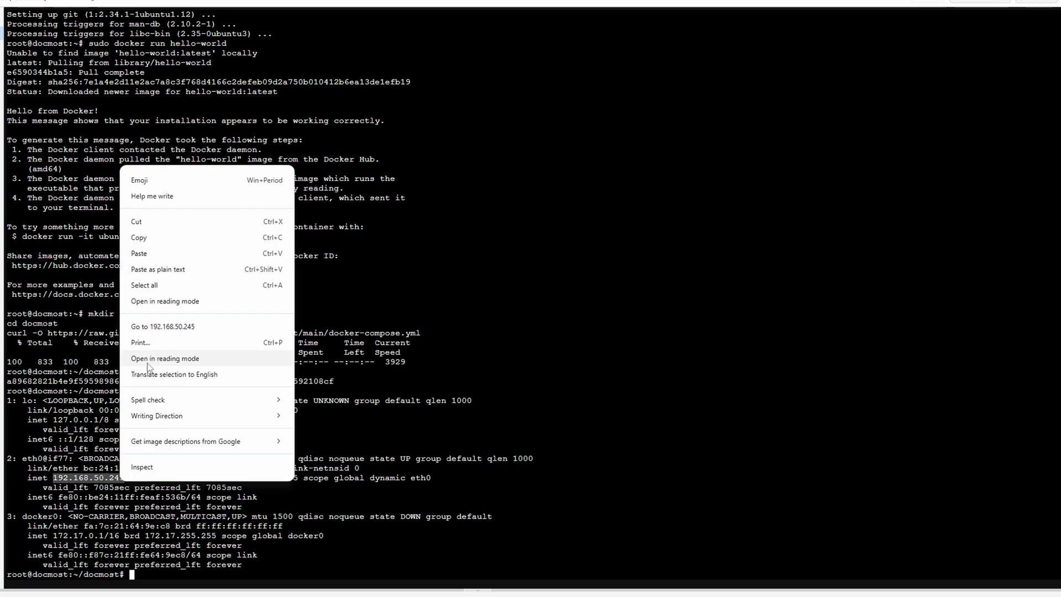
click(160, 240)
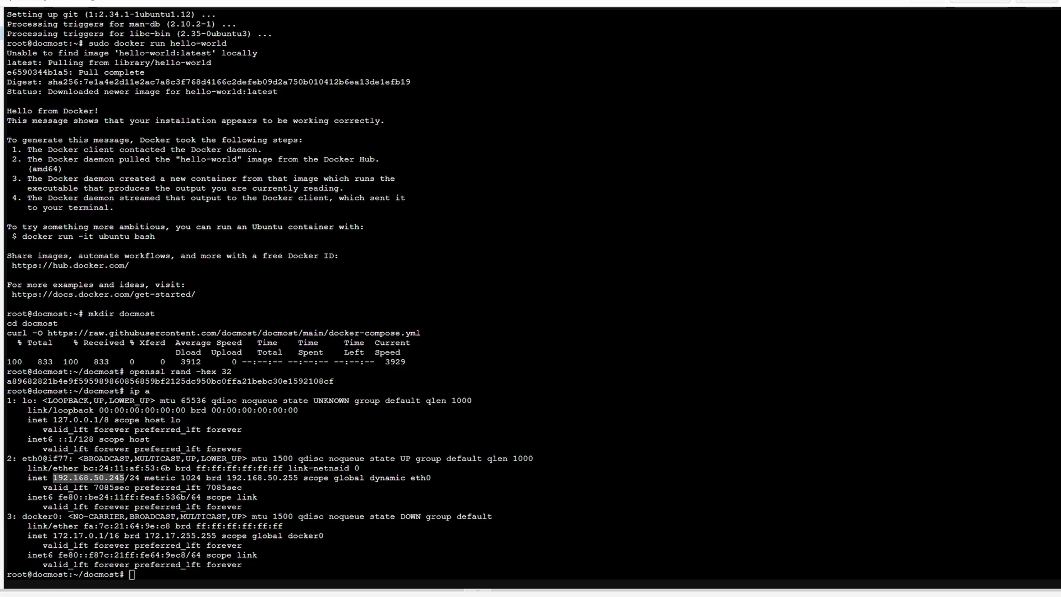
right_click(148, 575)
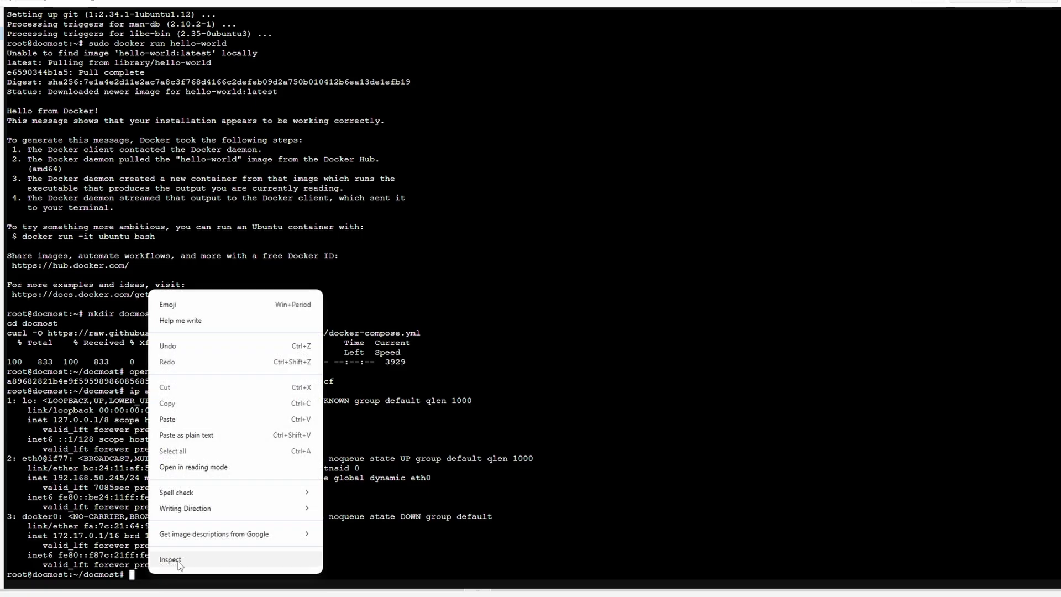
Step: Open docker-compose.yml in nano and replace localhost in APP_URL with 192.168.50.245
click(195, 437)
key(Return)
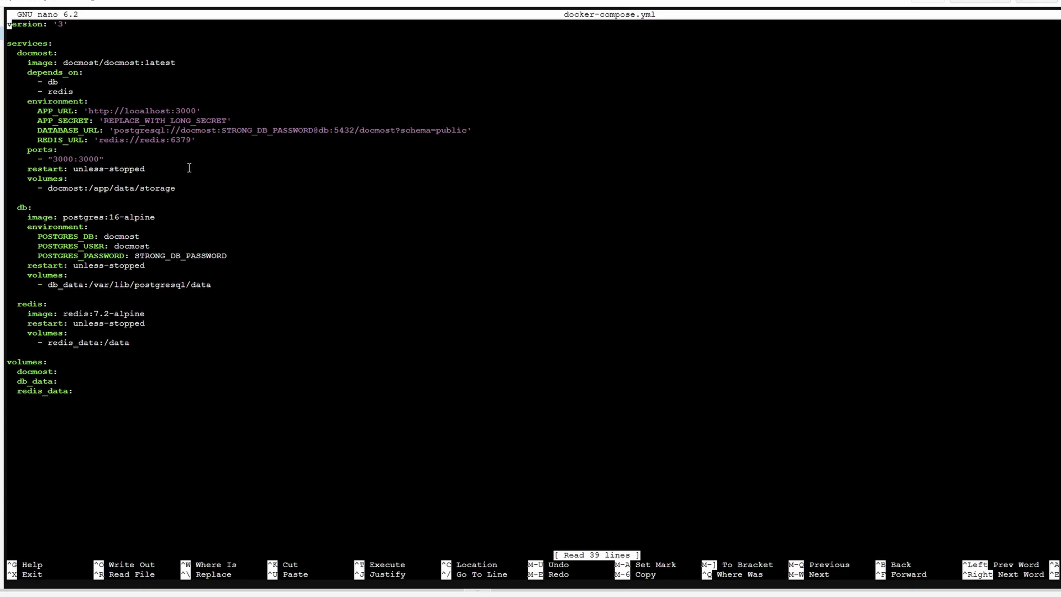
key(Right)
key(Right)
key(Right)
key(Right)
key(Right)
key(Right)
key(Right)
key(Right)
key(Down)
key(Down)
key(Down)
key(Down)
key(Down)
key(Down)
key(Down)
key(Down)
key(Down)
key(Down)
key(Down)
key(Down)
key(Down)
key(Up)
key(Up)
key(Up)
key(Up)
key(Right)
key(Right)
key(Right)
key(Right)
key(Right)
key(Right)
key(Right)
key(Right)
key(Right)
key(Right)
key(Right)
key(Right)
key(Right)
key(Right)
key(Right)
key(Right)
key(Right)
key(Right)
key(Right)
key(Right)
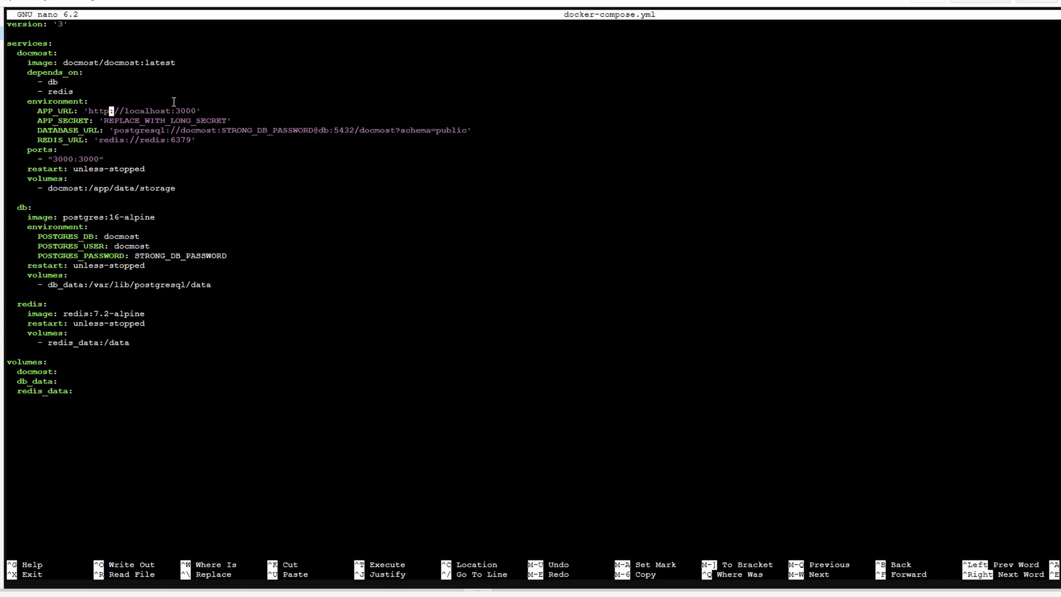
key(Left)
key(BackSpace)
key(BackSpace)
key(BackSpace)
key(BackSpace)
key(BackSpace)
key(BackSpace)
key(BackSpace)
key(BackSpace)
key(BackSpace)
text(192.168.50.245)
Step: Replace the APP_SECRET placeholder with the generated hex secret
key(Down)
key(Right)
key(Right)
key(Right)
key(Right)
key(Right)
key(Right)
key(BackSpace)
key(BackSpace)
key(BackSpace)
key(BackSpace)
key(BackSpace)
key(BackSpace)
key(BackSpace)
key(BackSpace)
key(BackSpace)
key(BackSpace)
key(BackSpace)
key(BackSpace)
key(BackSpace)
key(BackSpace)
key(BackSpace)
key(BackSpace)
key(BackSpace)
key(BackSpace)
key(BackSpace)
key(BackSpace)
key(BackSpace)
key(BackSpace)
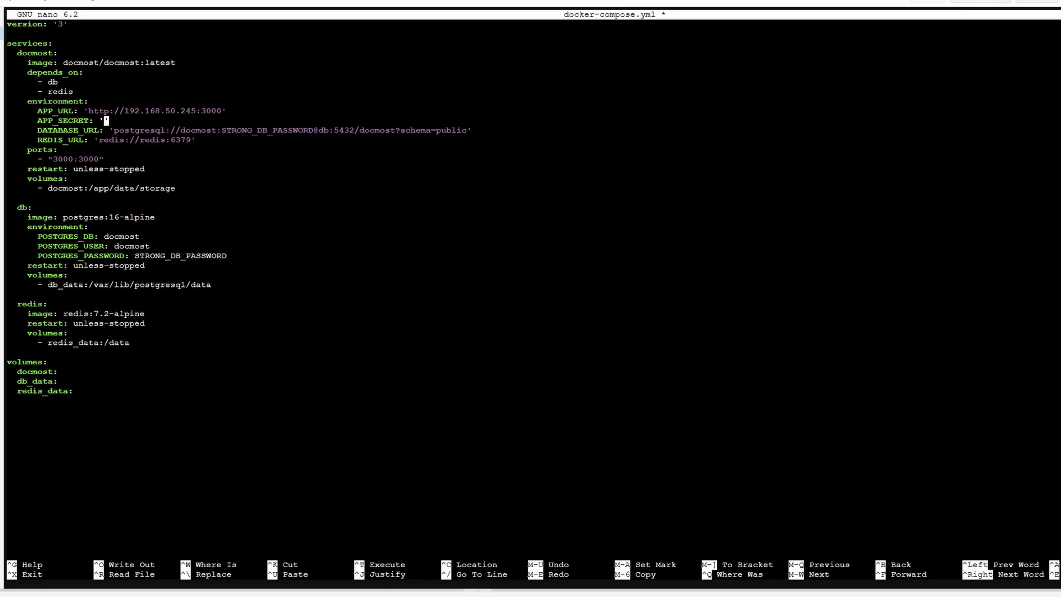
right_click(107, 121)
click(141, 249)
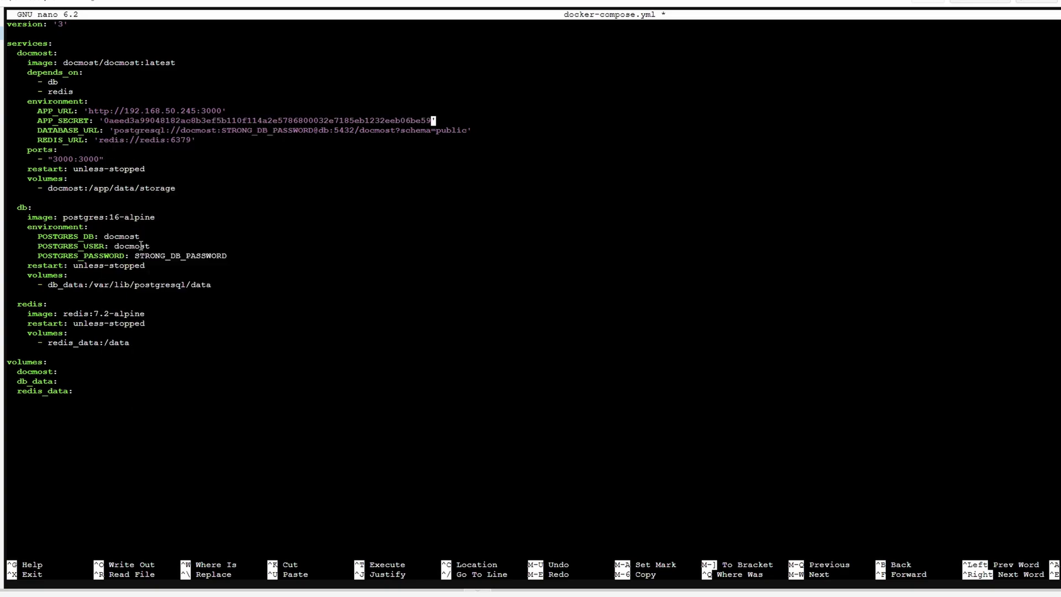
Step: Set a new database password in DATABASE_URL and POSTGRES_PASSWORD, then save the file
key(Down)
key(Left)
key(Left)
key(Left)
key(Left)
key(Left)
key(Left)
key(Left)
key(Left)
key(Left)
key(Left)
key(Left)
key(Left)
key(Left)
key(Left)
key(Left)
key(Left)
key(Left)
key(Left)
key(Left)
key(Left)
key(Left)
key(Left)
key(Left)
key(BackSpace)
key(BackSpace)
key(BackSpace)
key(BackSpace)
key(BackSpace)
key(BackSpace)
key(BackSpace)
key(BackSpace)
key(BackSpace)
key(BackSpace)
key(BackSpace)
key(BackSpace)
key(BackSpace)
key(BackSpace)
key(BackSpace)
key(BackSpace)
key(BackSpace)
key(BackSpace)
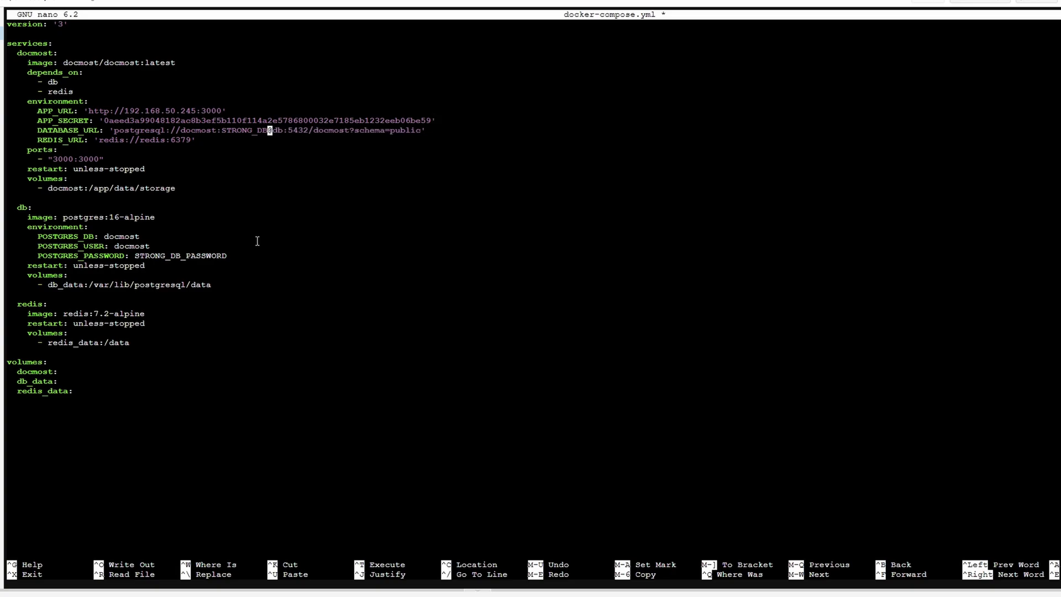
text(password123)
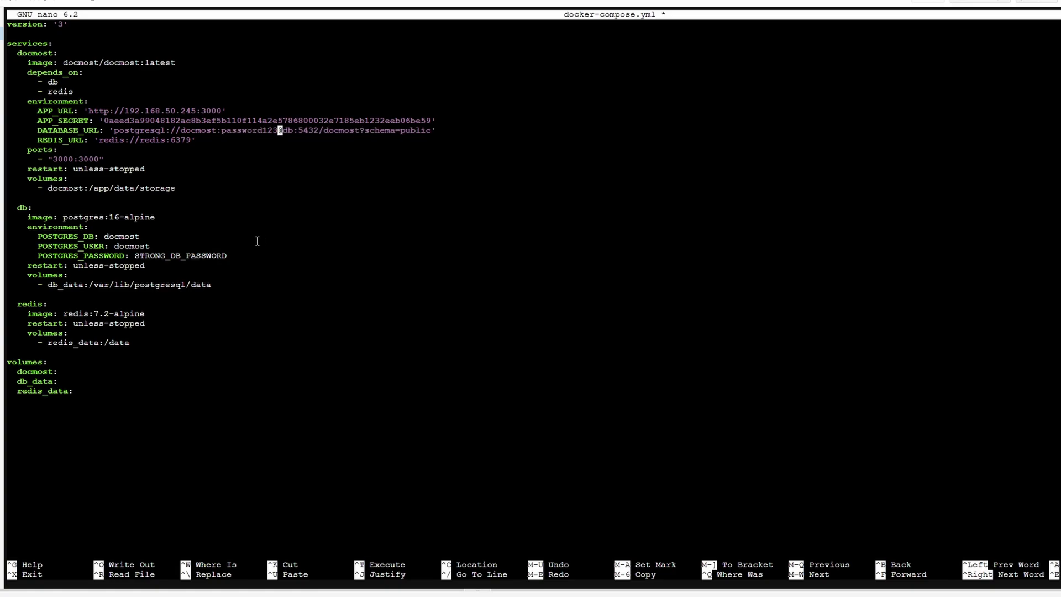
key(Down)
key(Down)
key(Down)
key(Down)
key(Down)
key(Down)
key(Down)
key(Down)
key(Down)
key(Down)
key(Down)
key(Down)
key(Down)
key(BackSpace)
key(BackSpace)
key(BackSpace)
key(BackSpace)
key(BackSpace)
key(BackSpace)
key(BackSpace)
key(BackSpace)
key(BackSpace)
key(BackSpace)
key(BackSpace)
key(BackSpace)
key(BackSpace)
key(BackSpace)
key(BackSpace)
key(BackSpace)
key(BackSpace)
key(BackSpace)
text(password123)
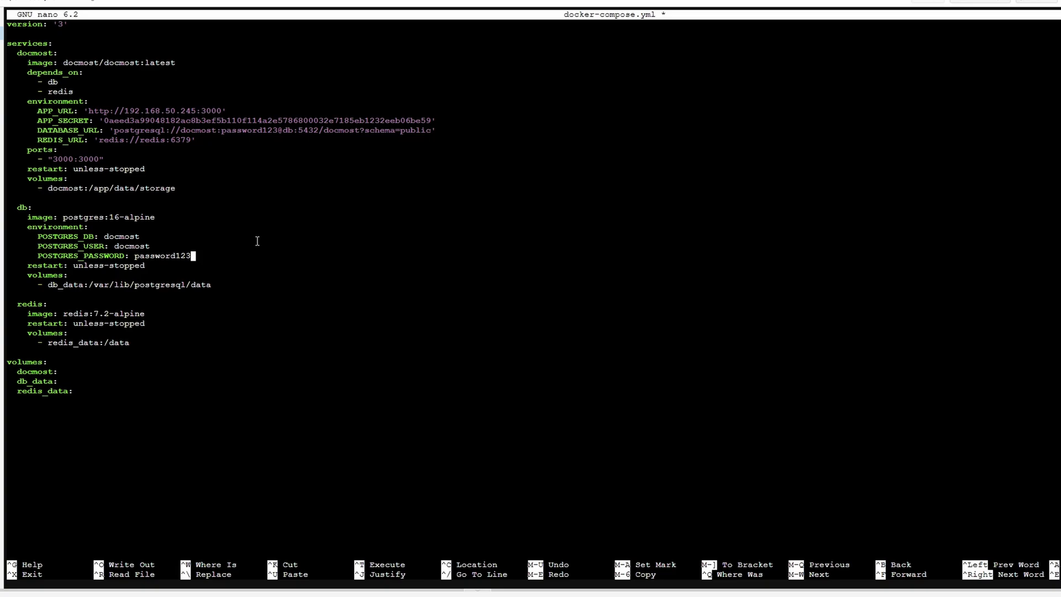
key(ctrl+x)
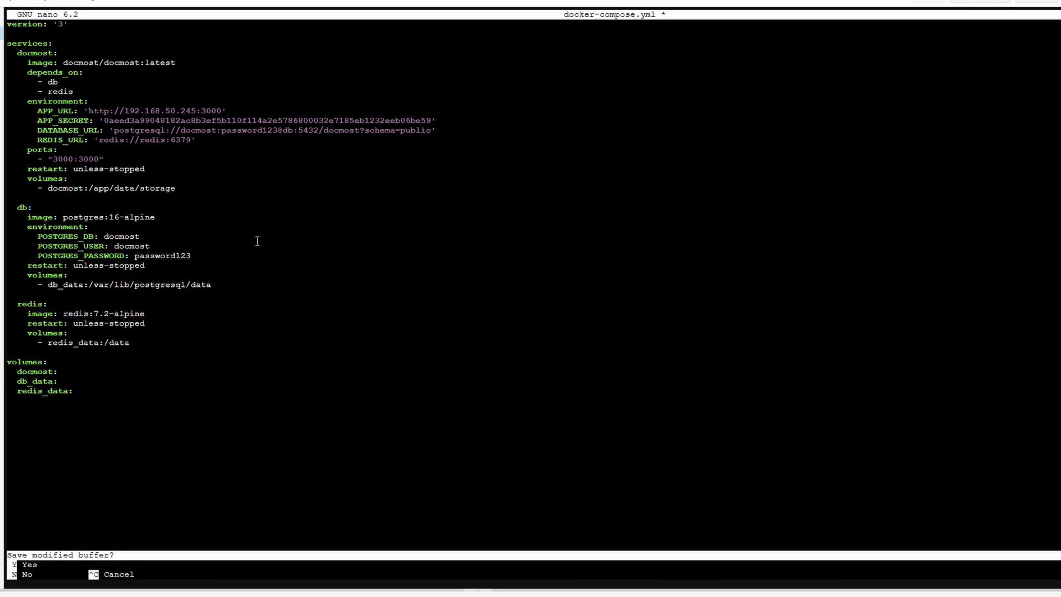
key(y)
key(Return)
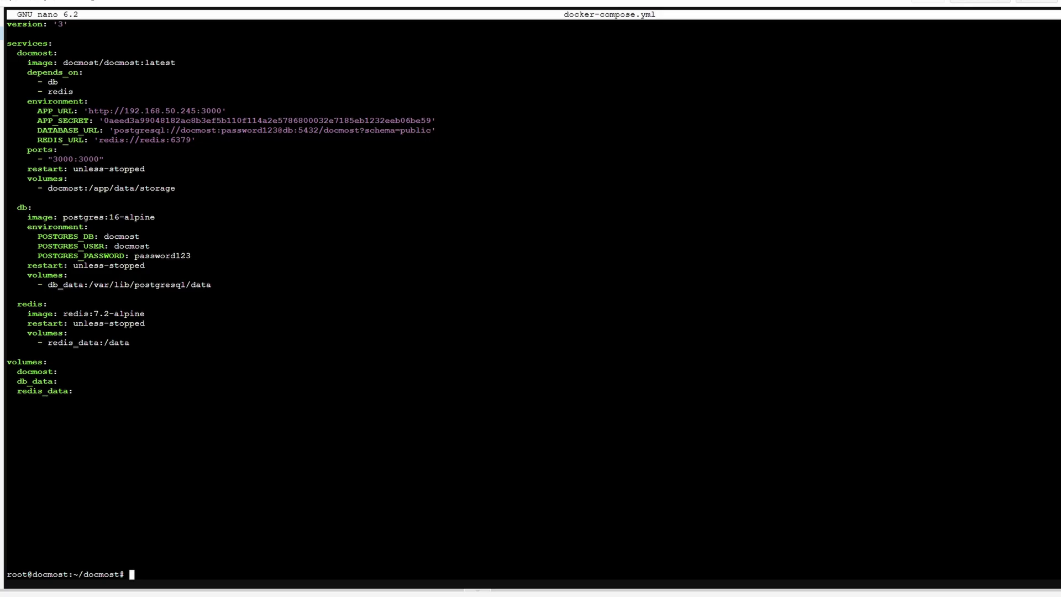
Step: Start Docmost's containers with docker compose up -d
right_click(163, 559)
click(224, 405)
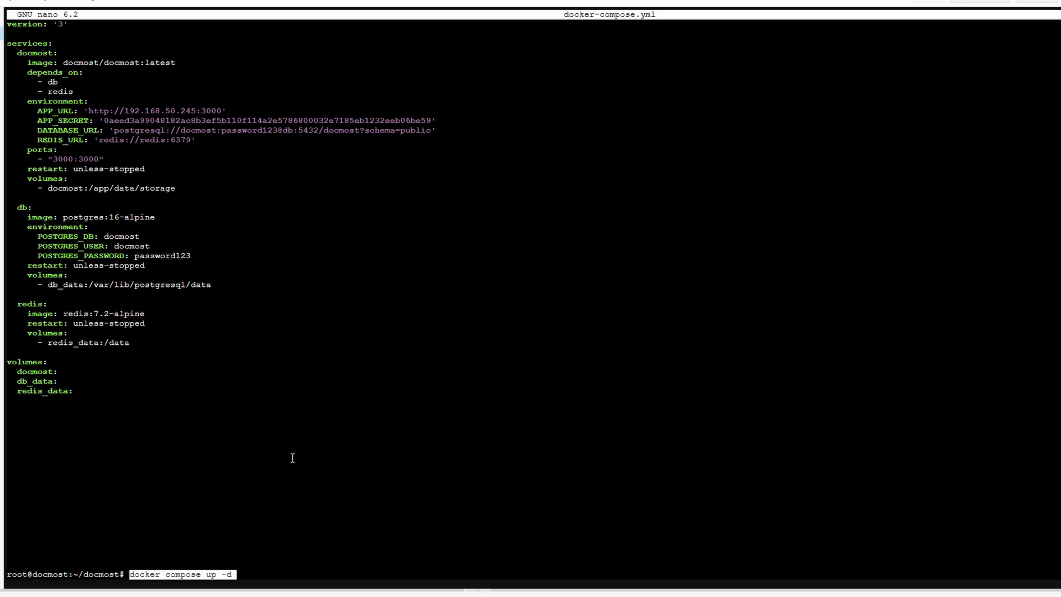
key(Return)
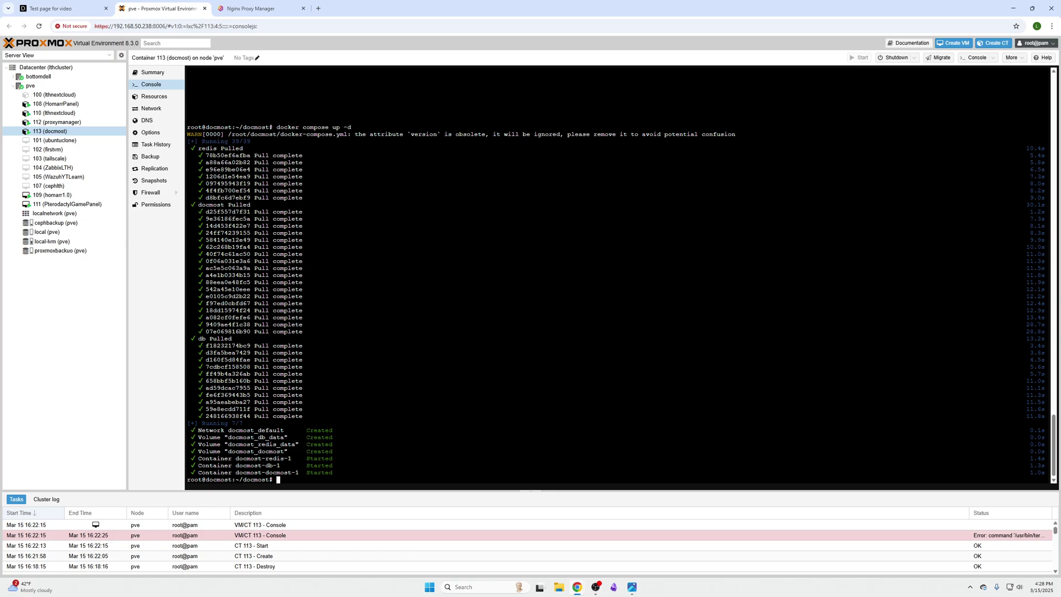
Step: Load 192.168.50.245:3000 in a new browser tab
key(ctrl+t)
text(192.168.50.245)
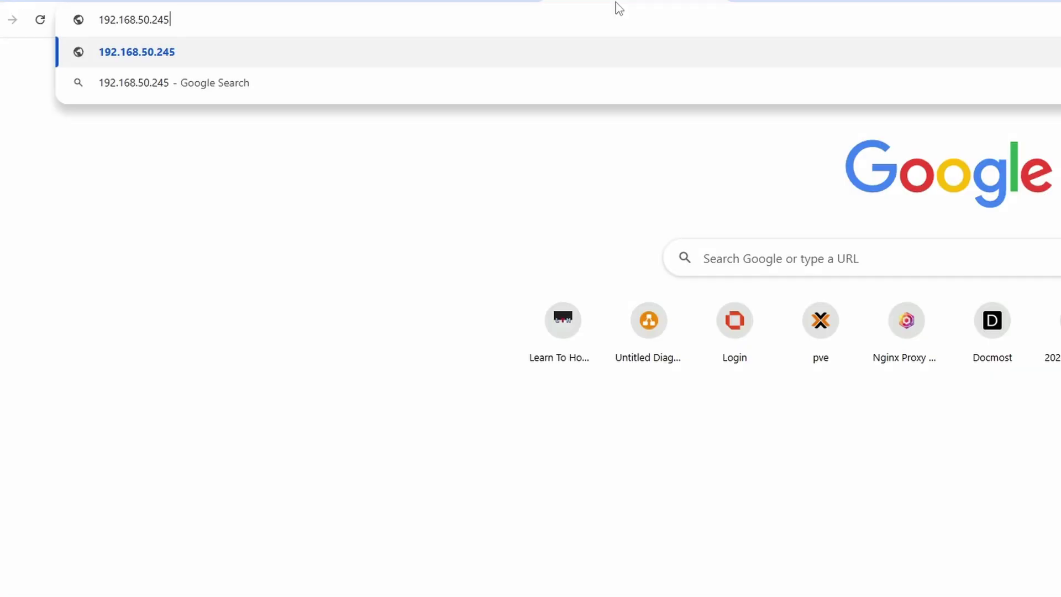
text(:3000)
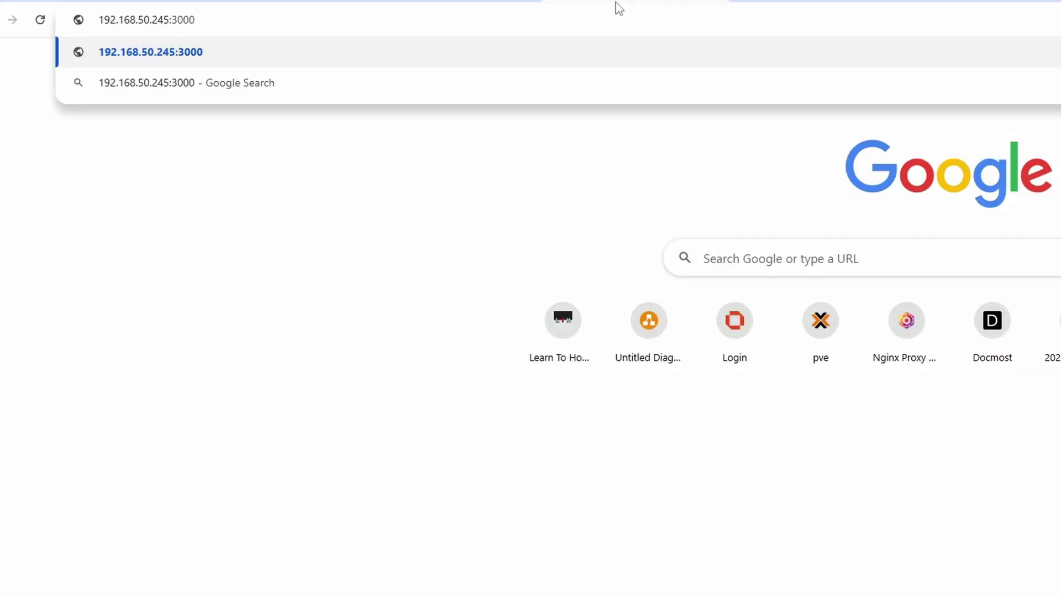
key(Return)
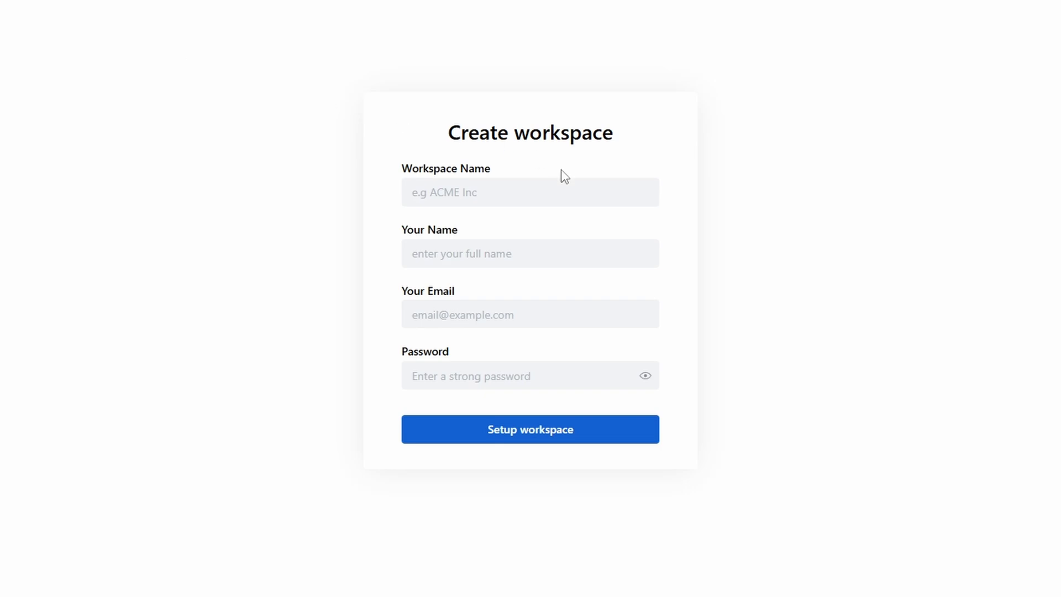
Step: Set up workspace 'general' with name 'admin', the account email and a password
click(497, 184)
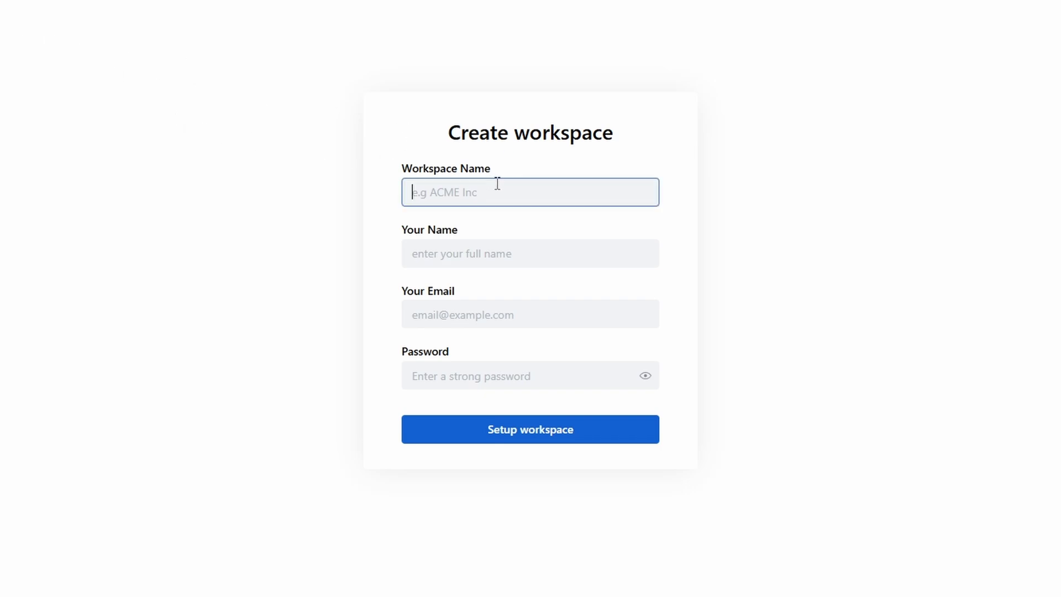
text(general)
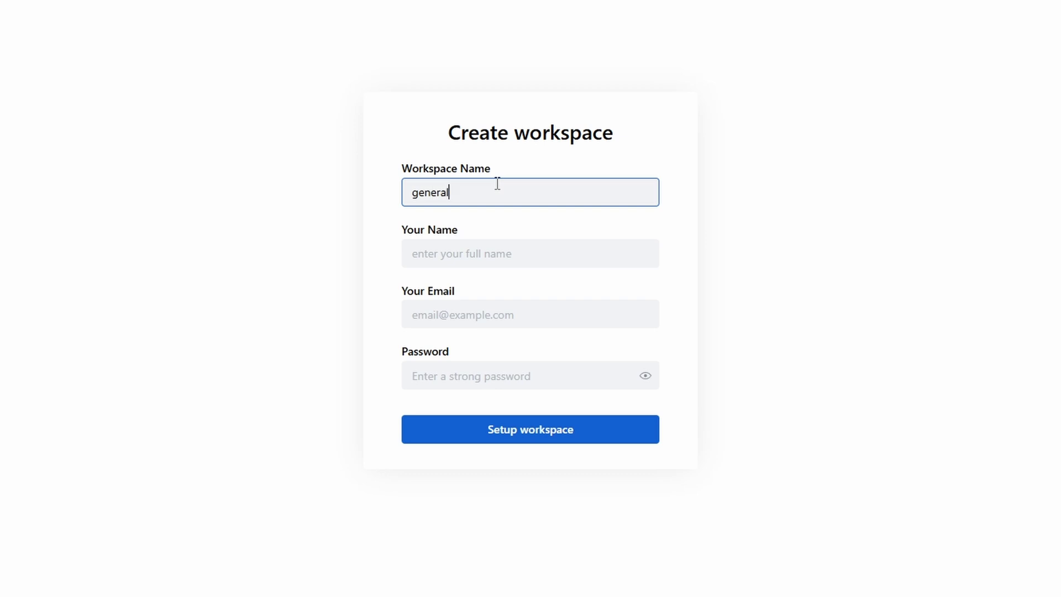
click(512, 238)
click(512, 246)
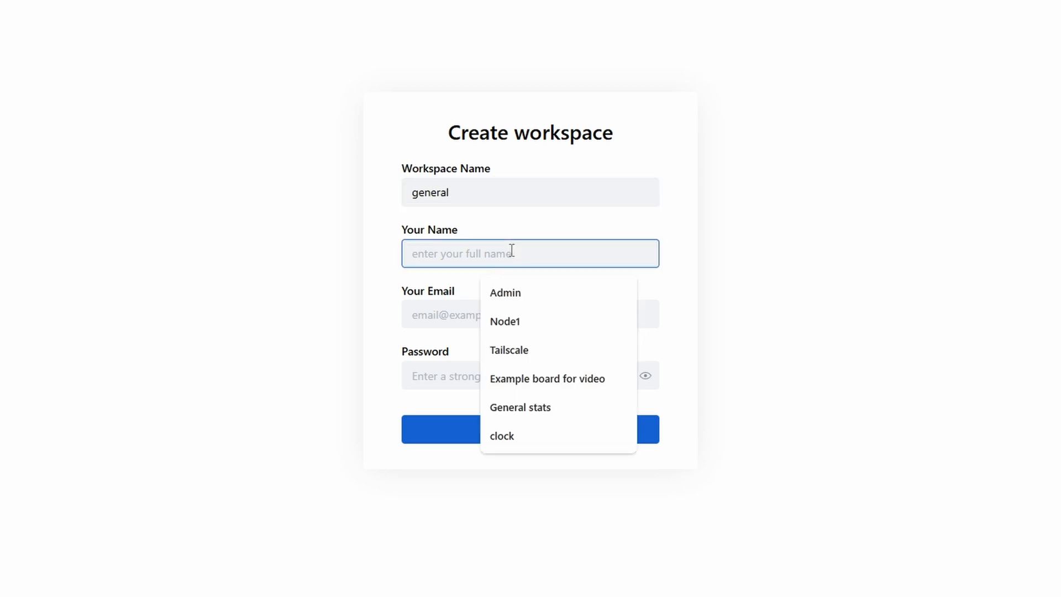
text(admin)
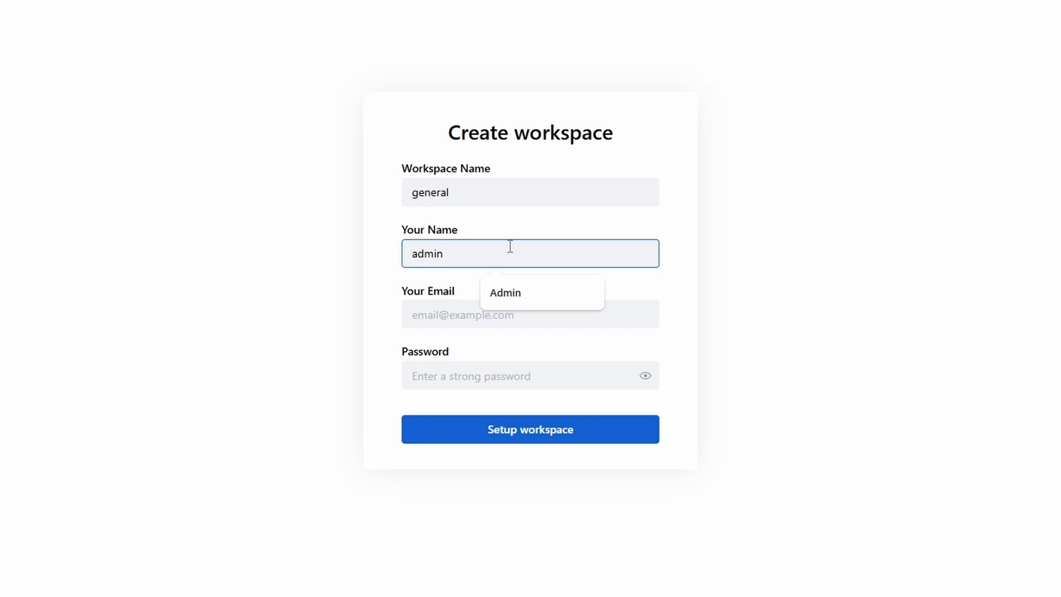
click(494, 318)
click(515, 354)
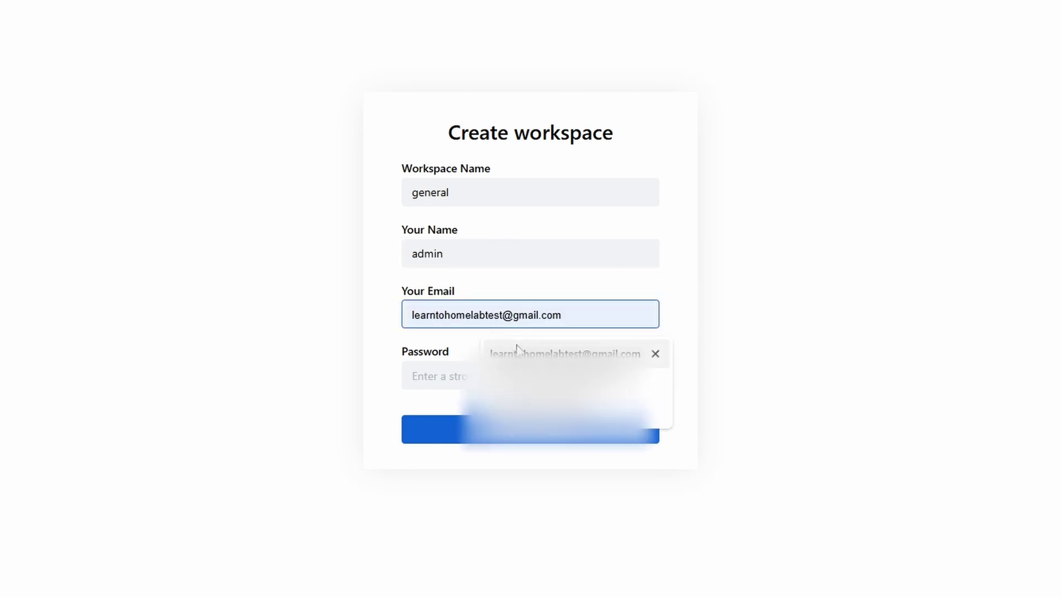
click(468, 370)
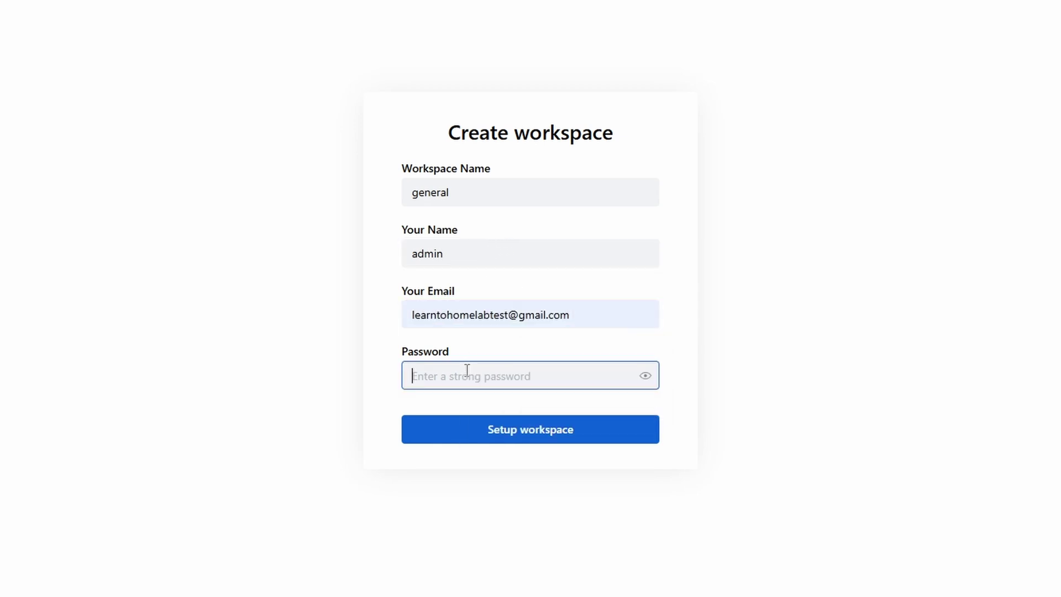
text(*********)
click(529, 437)
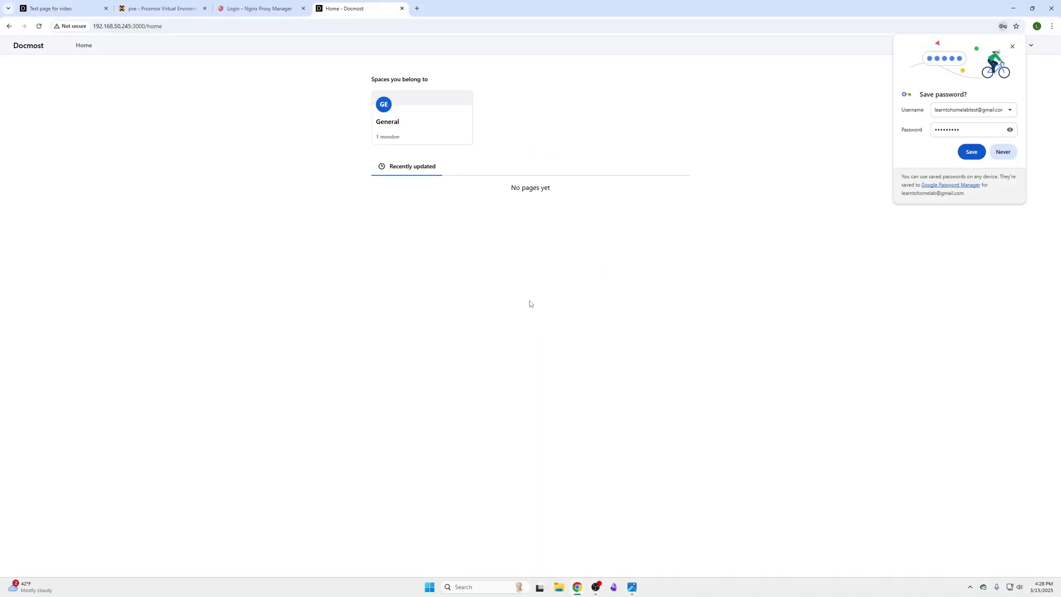
Step: Decline Chrome's save-password offer and open My preferences from the 'general' user menu
click(1003, 152)
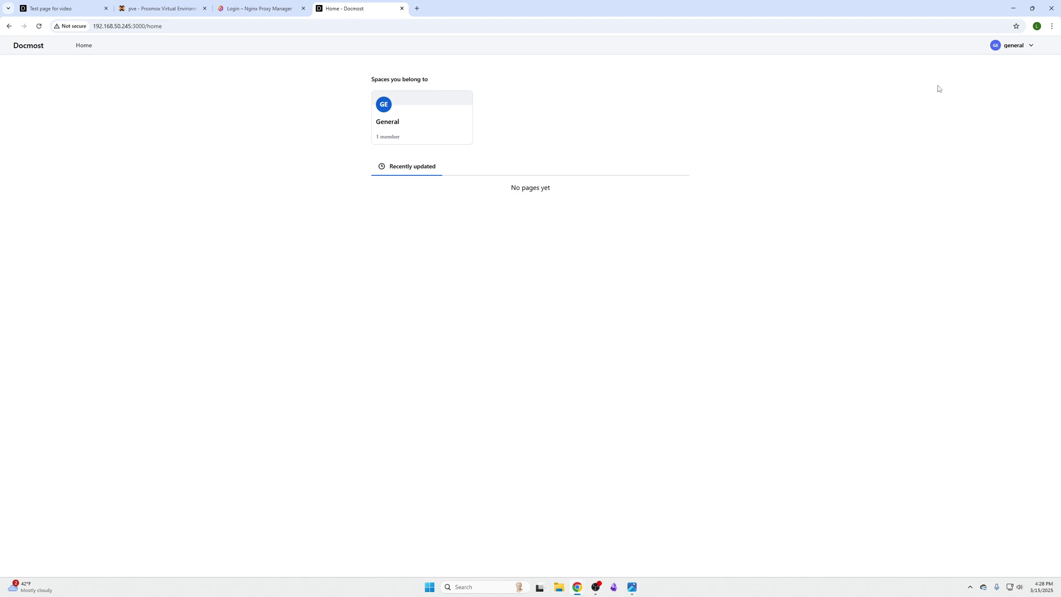
click(1027, 50)
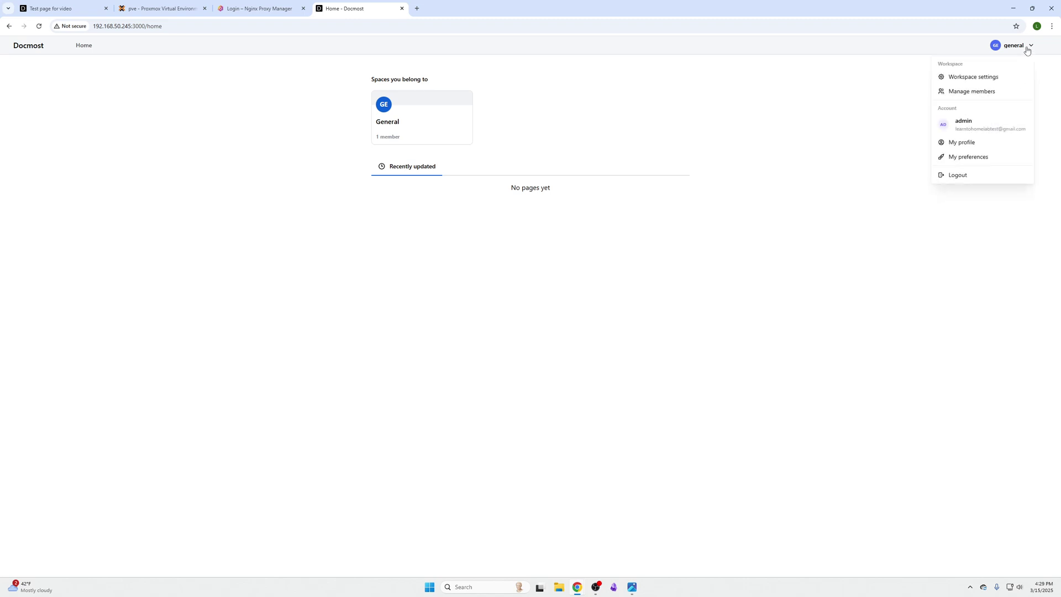
click(992, 157)
click(710, 109)
Step: Set the theme to Dark, then browse General, Members and Groups settings to reach Spaces
click(700, 141)
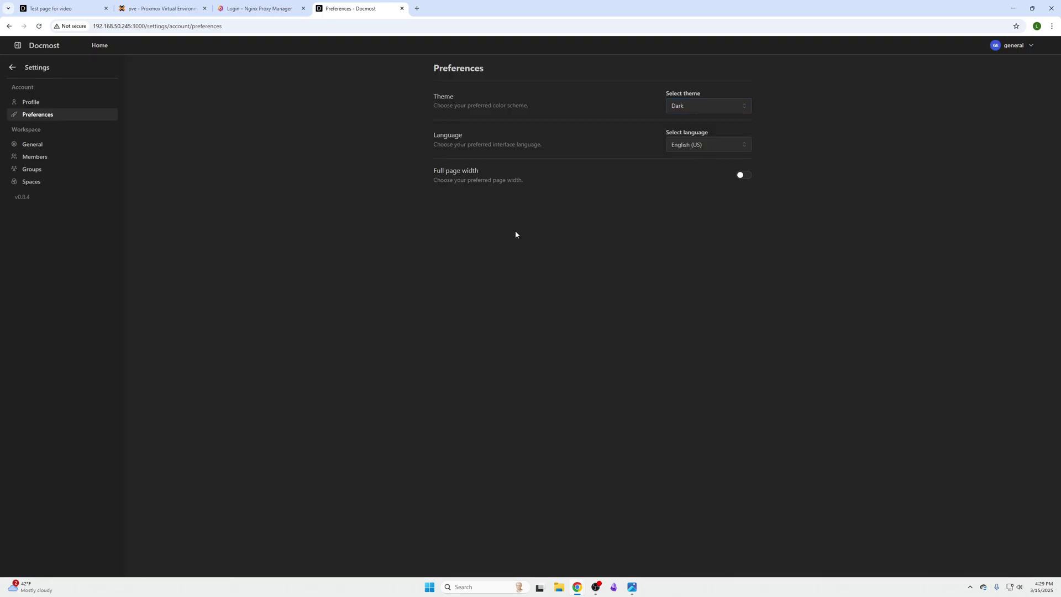
click(67, 146)
click(66, 158)
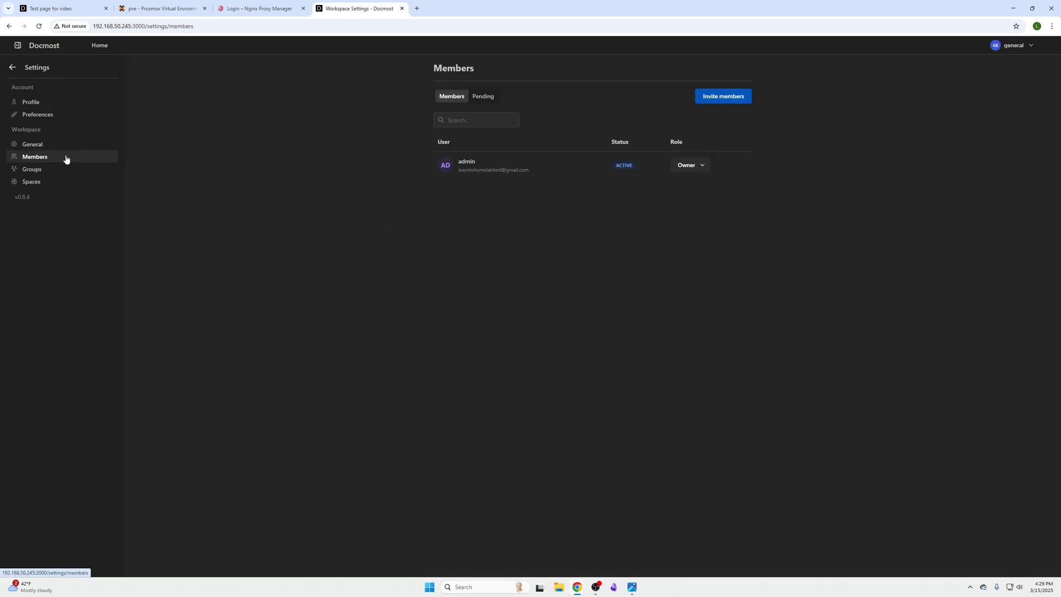
click(67, 168)
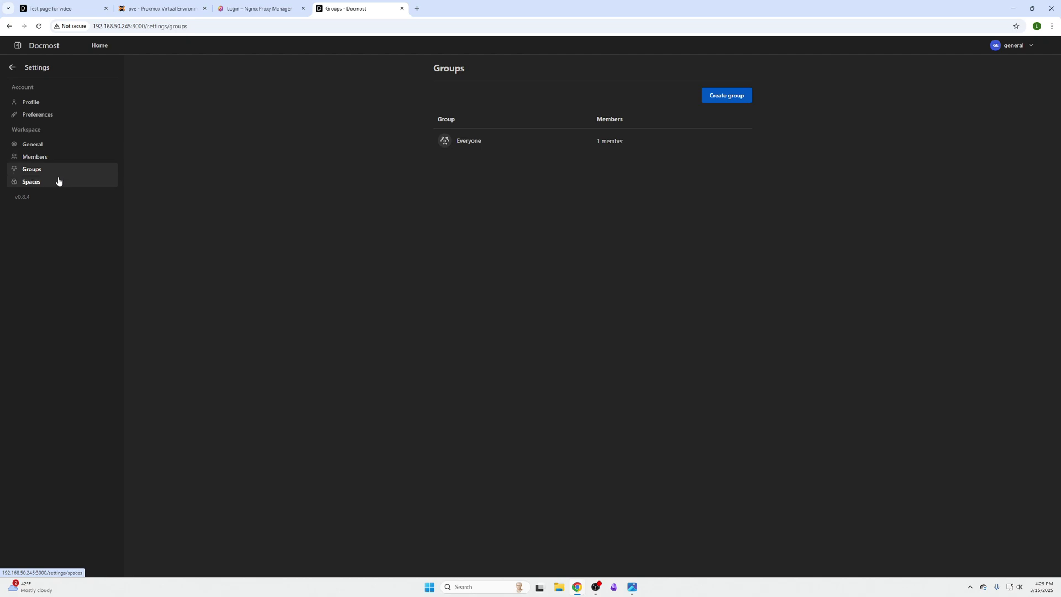
click(57, 180)
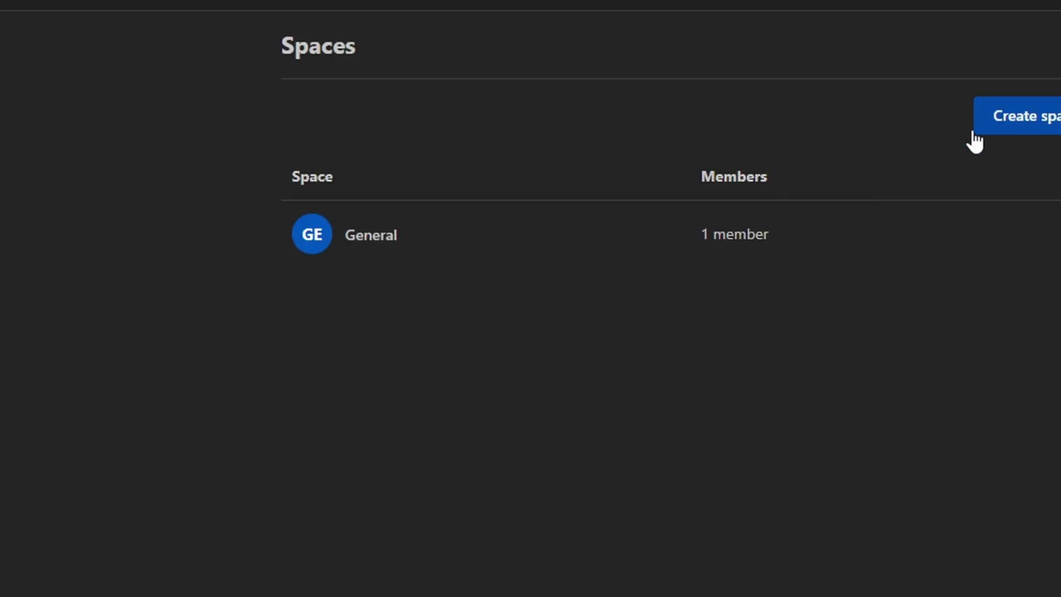
Step: Create a new space named 'second space'
click(1028, 119)
click(422, 158)
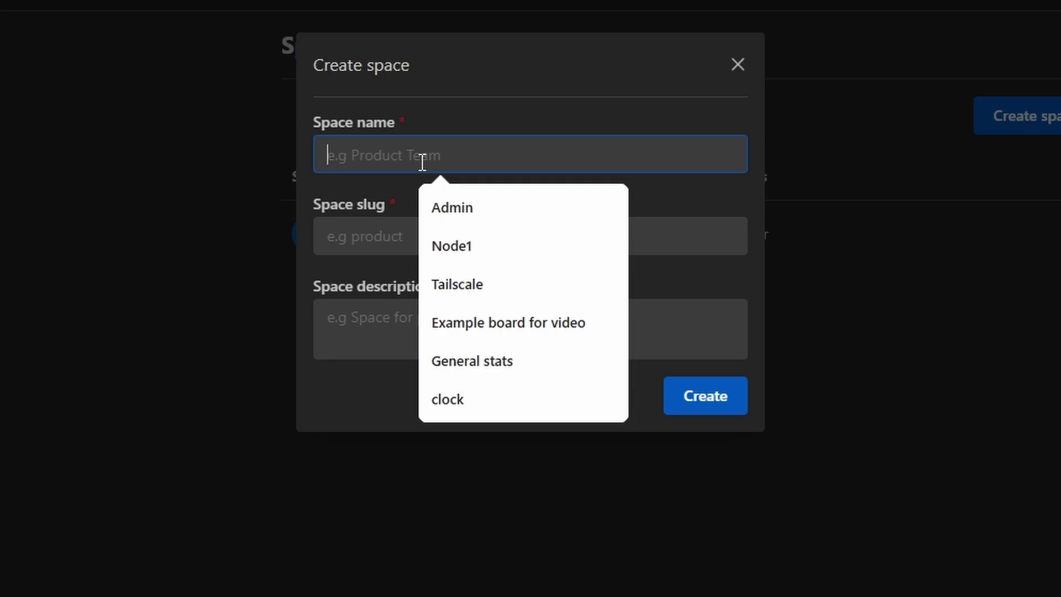
text(second space)
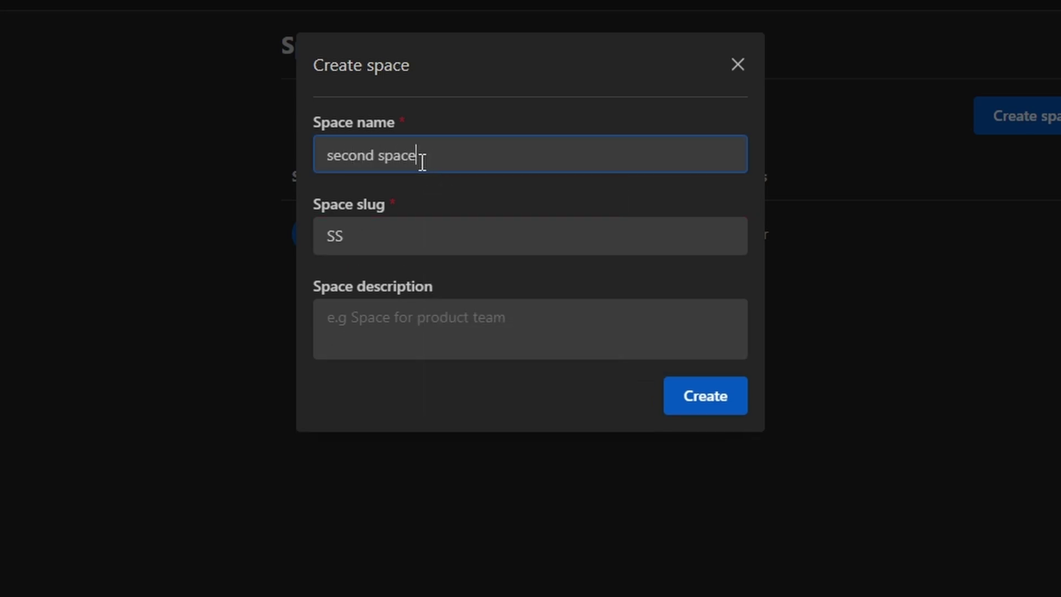
click(687, 400)
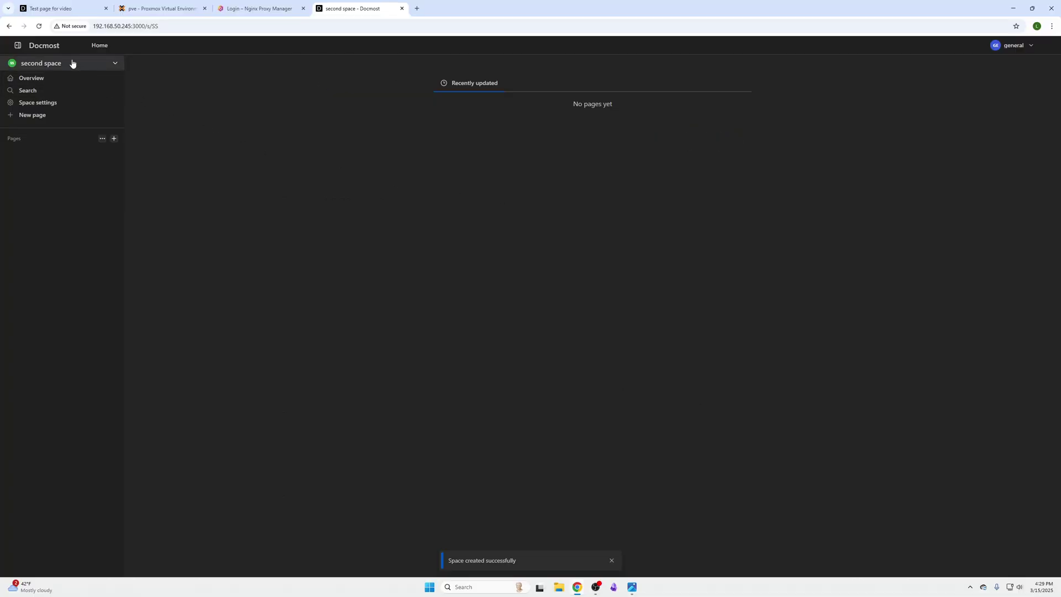
Step: Go Home, open General, then use the space switcher to end up in second space
click(38, 46)
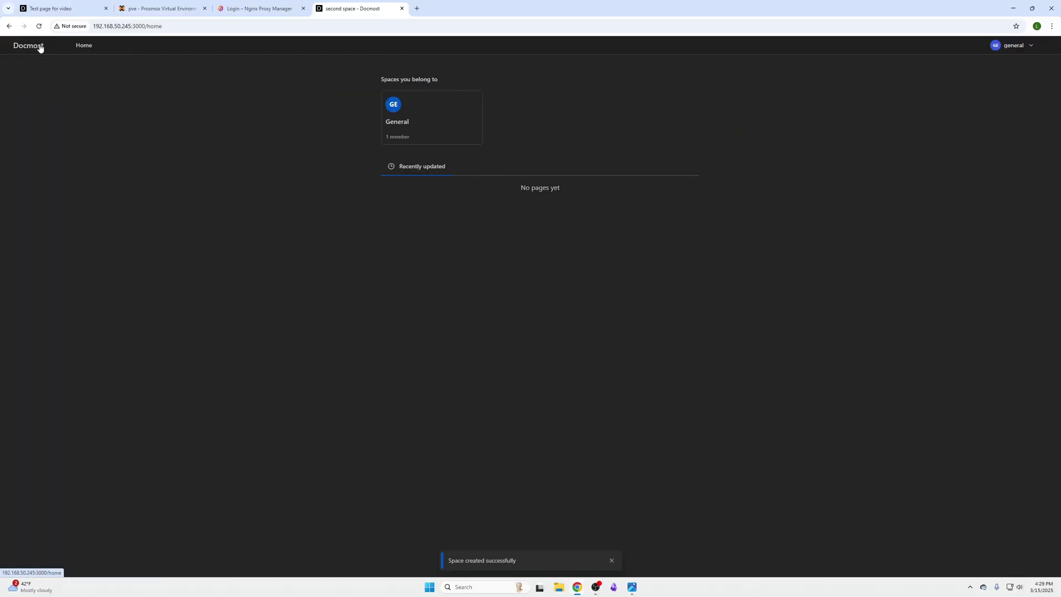
click(463, 110)
click(74, 64)
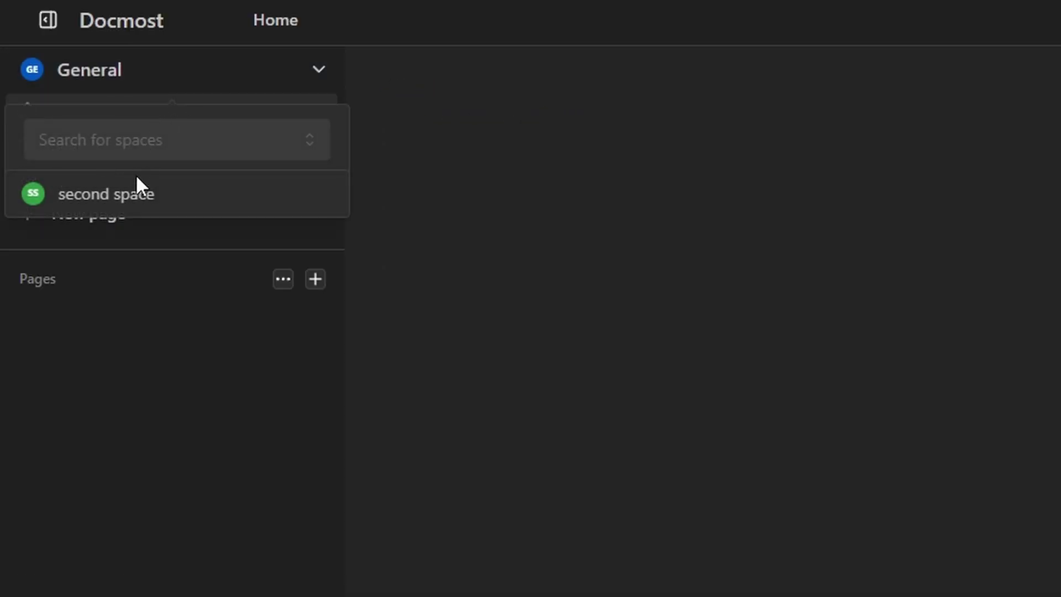
click(136, 182)
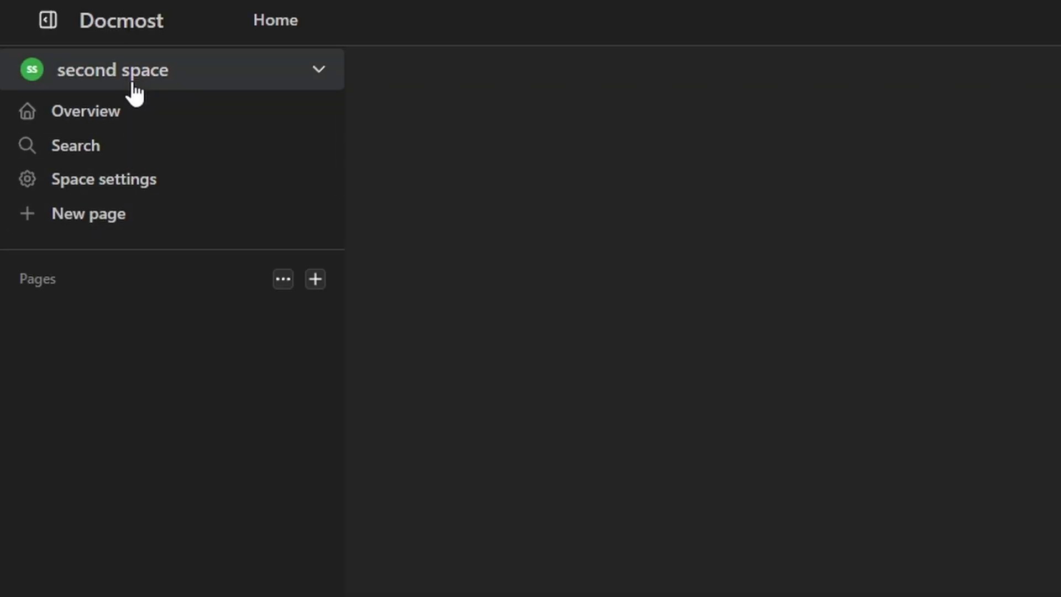
click(132, 81)
click(135, 189)
click(150, 77)
click(154, 194)
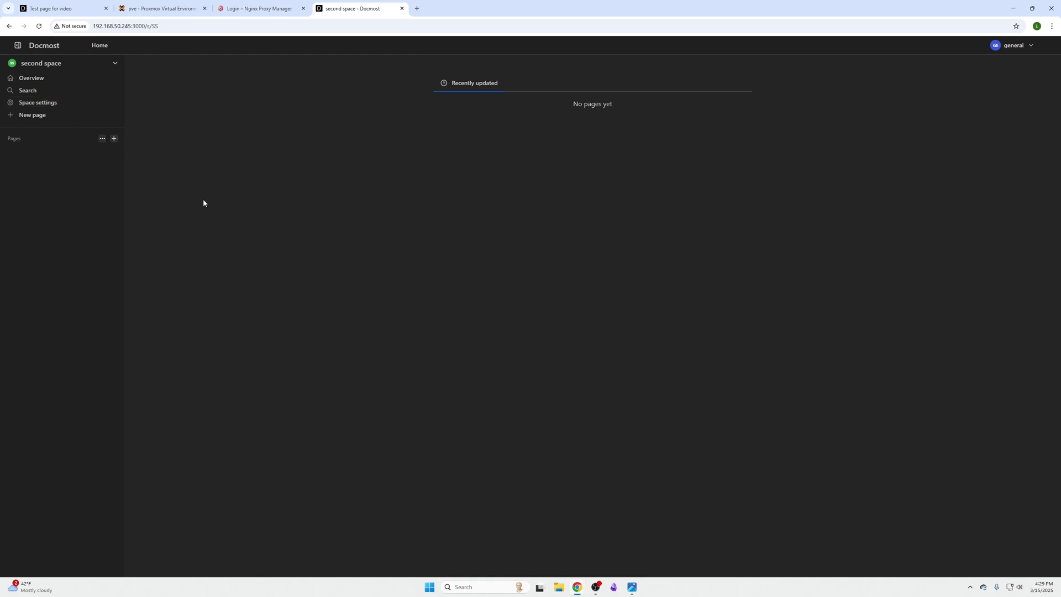
Step: Create two untitled pages, nest the second under the first, and add further sub-pages
click(113, 141)
click(113, 141)
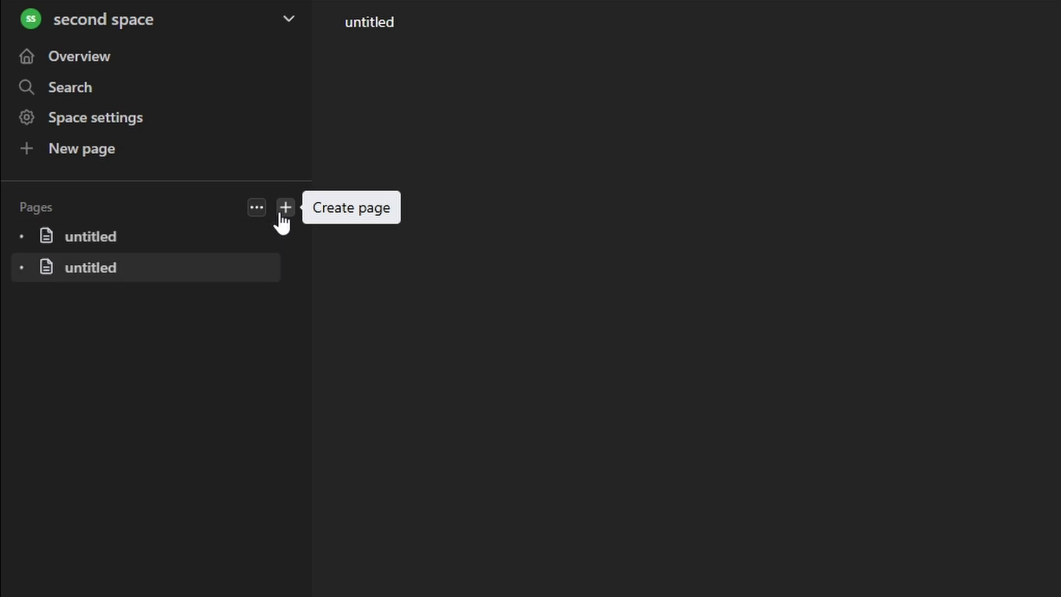
drag(138, 271, 131, 234)
click(266, 269)
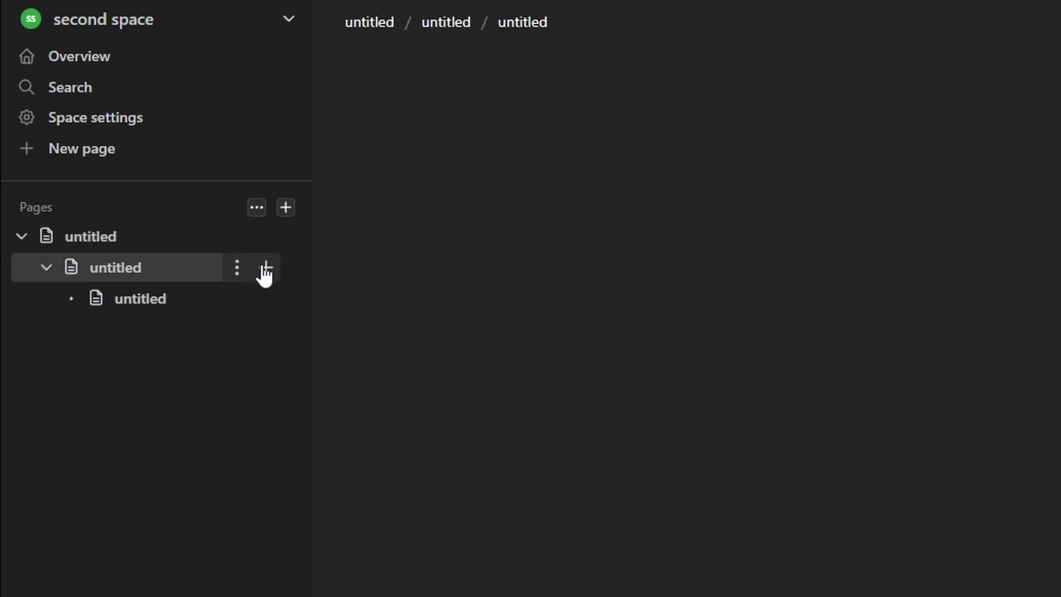
click(267, 237)
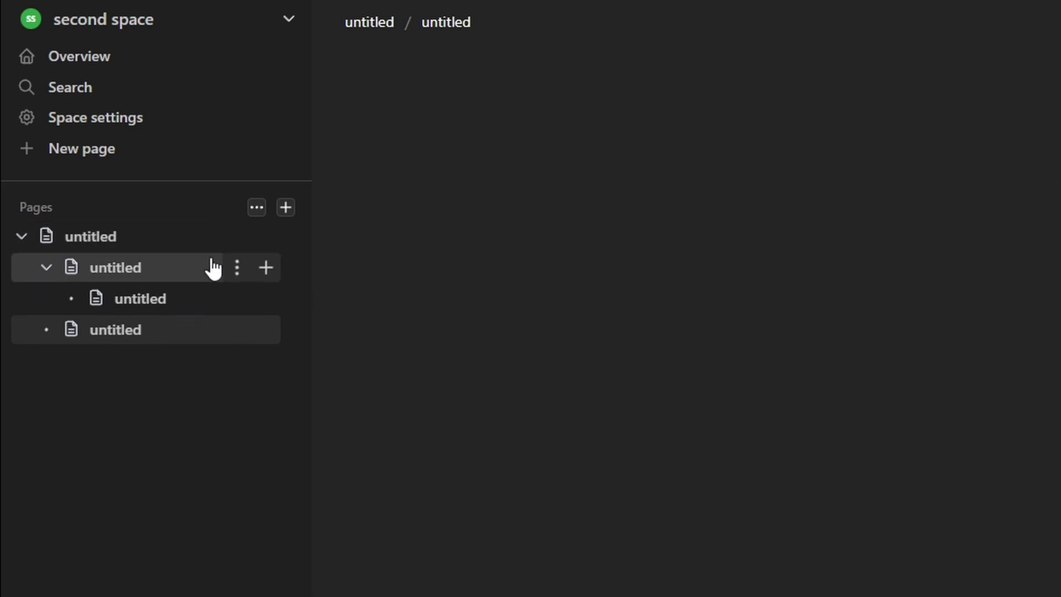
Step: Title the new page 'test' and write 'asdasd' in its body
text(te)
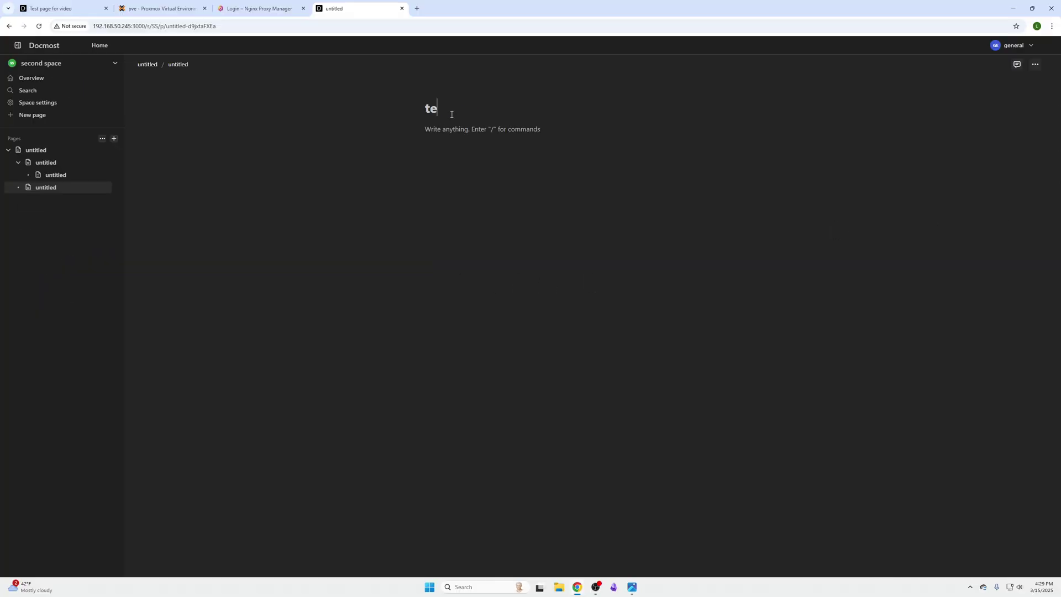
text(st)
key(Return)
text(asd)
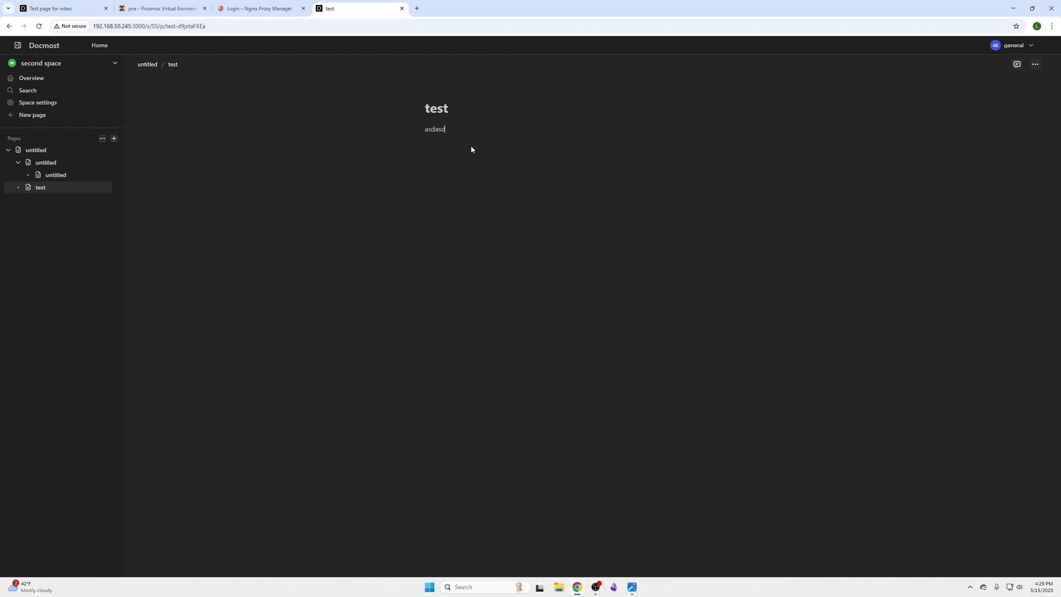
text(asd)
key(Return)
Step: Insert a code block reading 'code will not copy' and try copying it
text(/code)
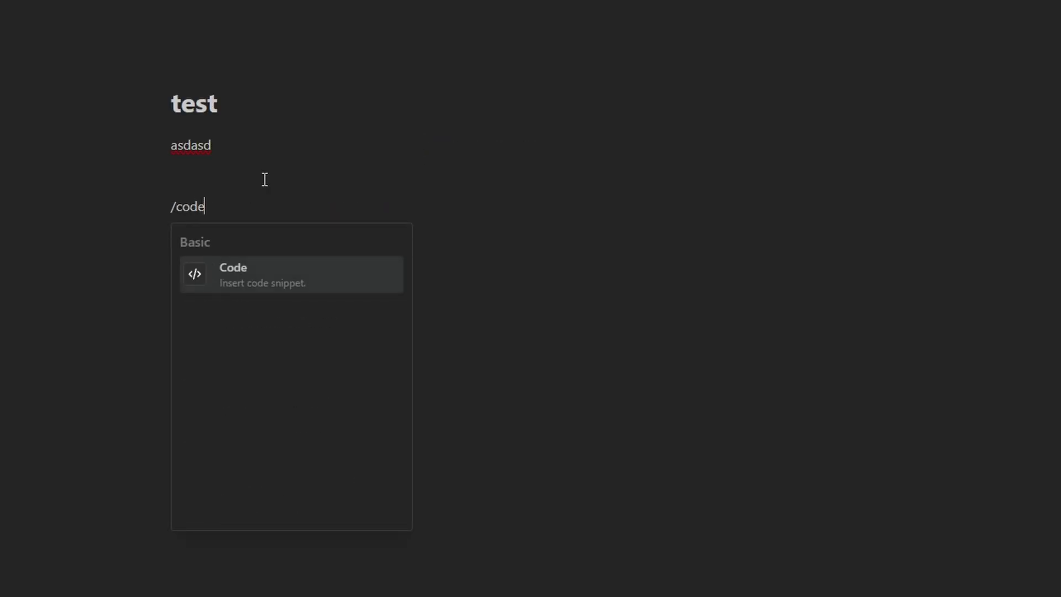
key(Return)
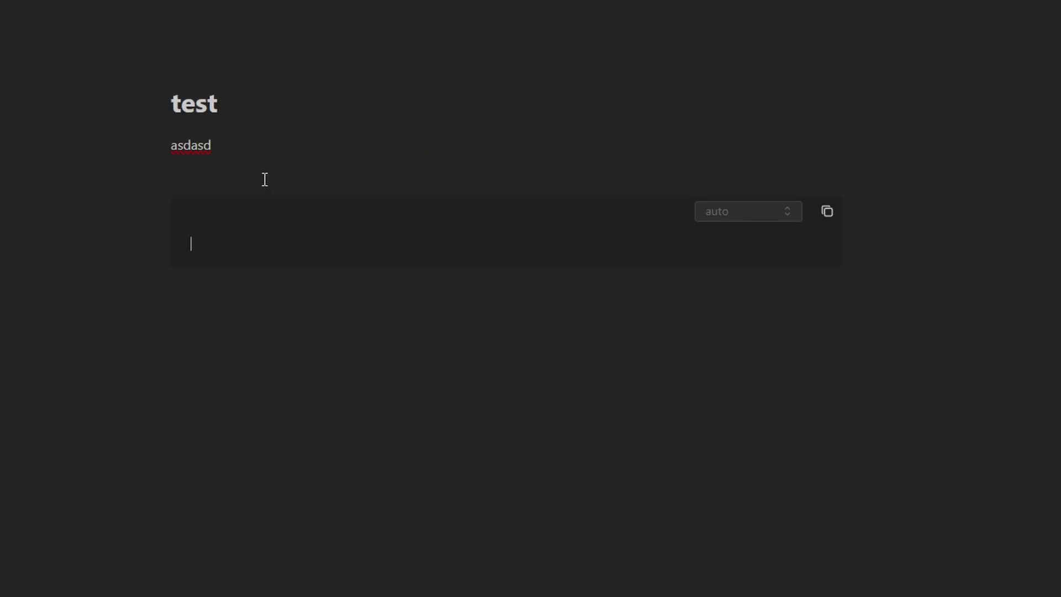
text(code)
key(BackSpace)
key(BackSpace)
key(BackSpace)
key(BackSpace)
text(code will not copy)
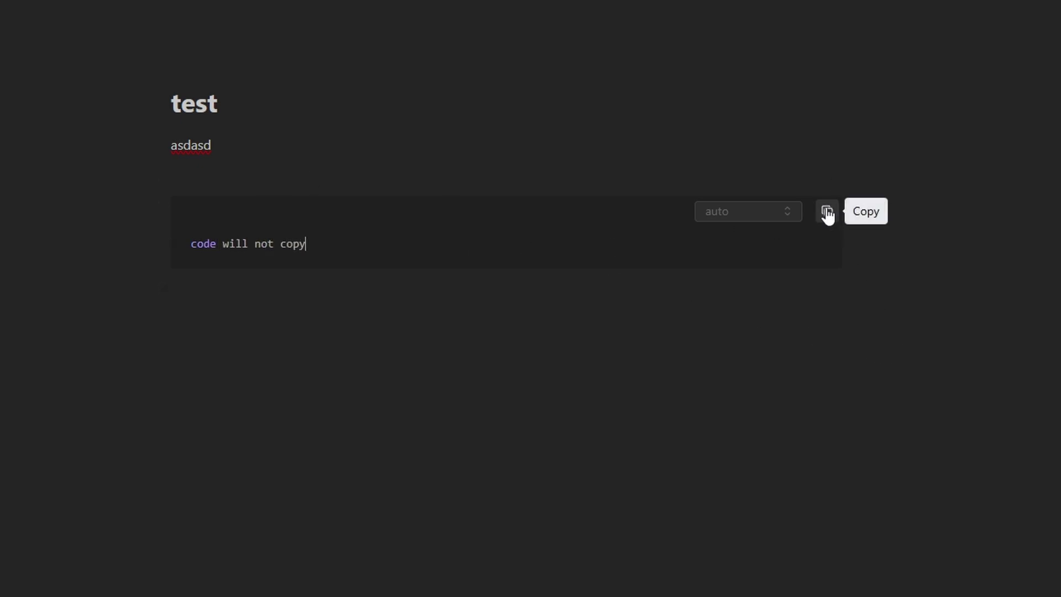
click(476, 323)
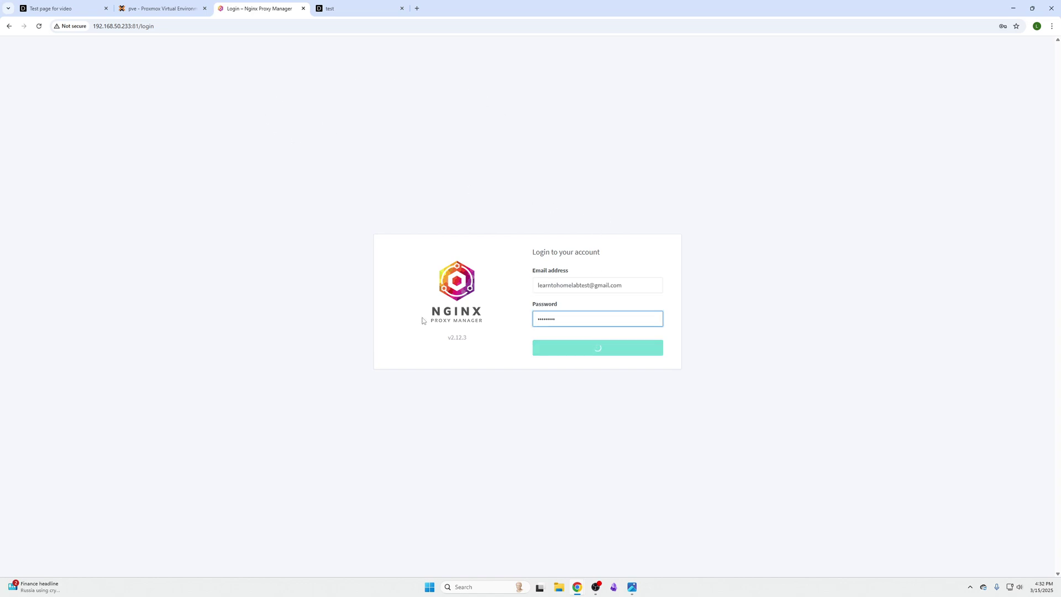
Step: Log into Nginx Proxy Manager and open a new proxy host form from Proxy Hosts
key(Return)
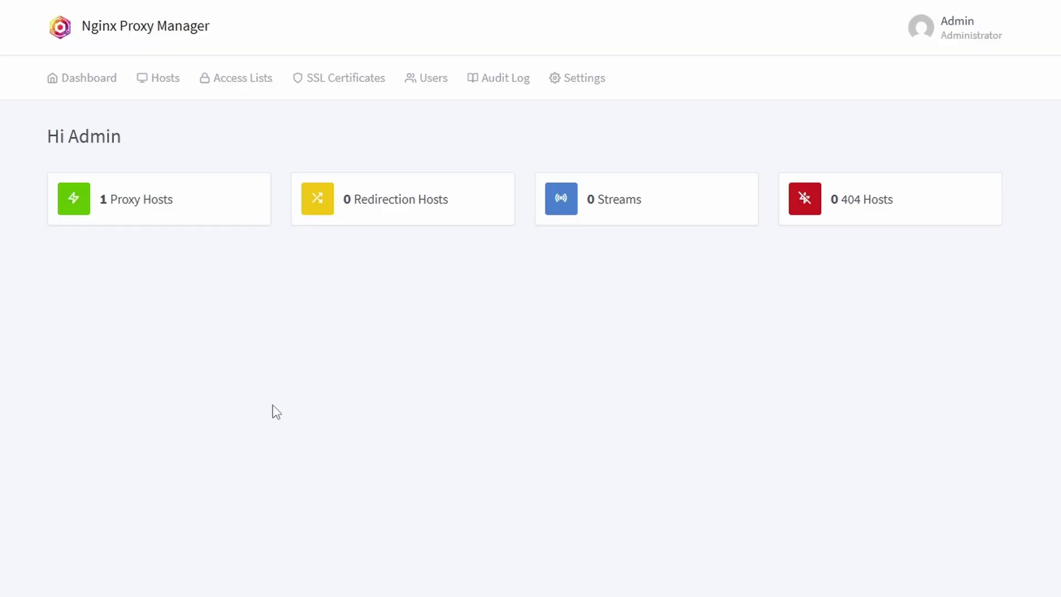
click(160, 200)
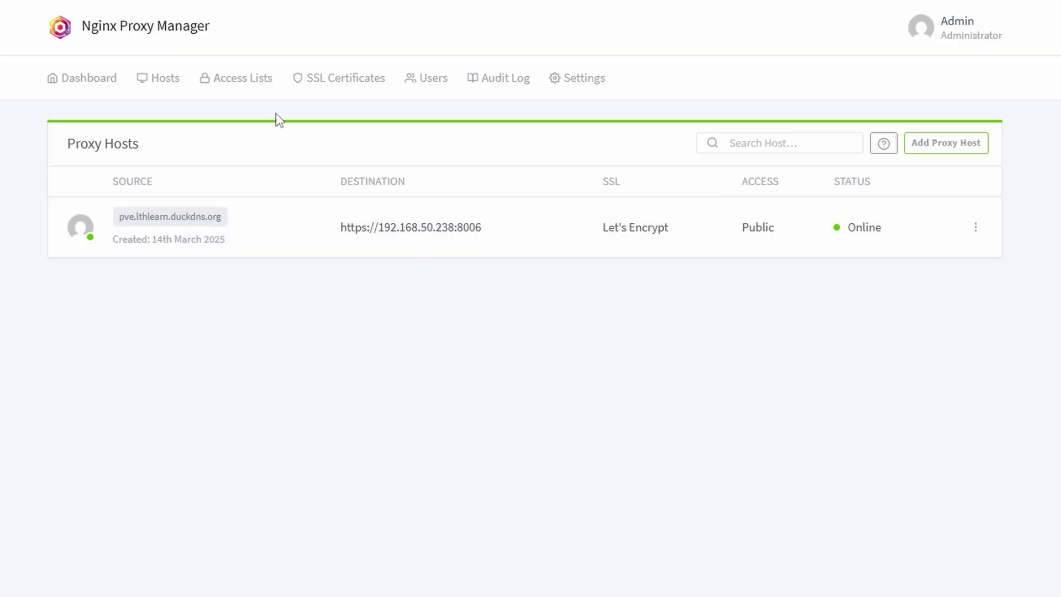
click(942, 152)
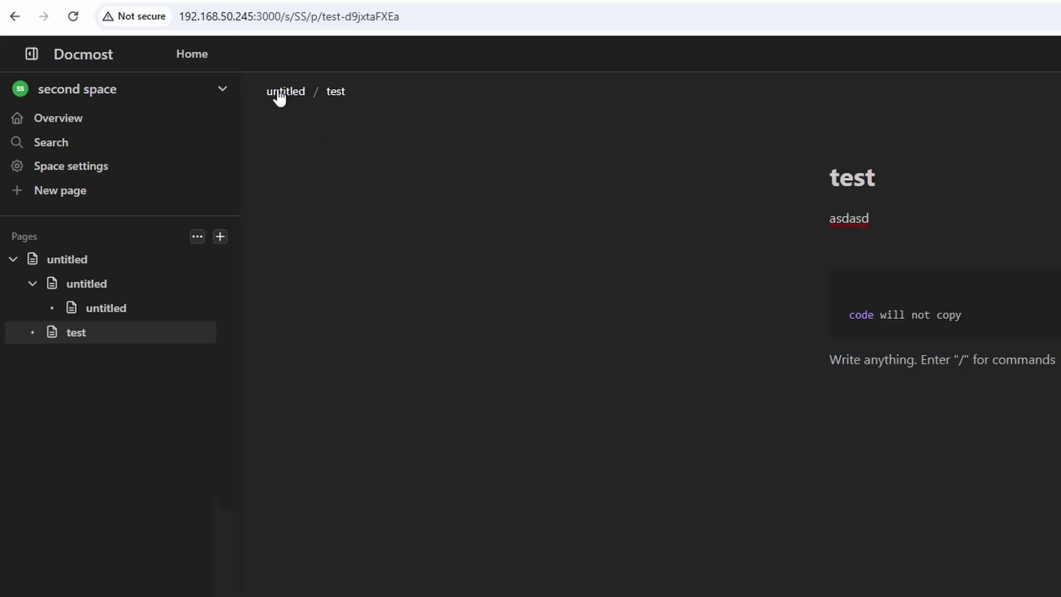
Step: Set the forward hostname to the copied IP 192.168.50.245 and forward port 3000
drag(180, 17, 251, 21)
right_click(251, 21)
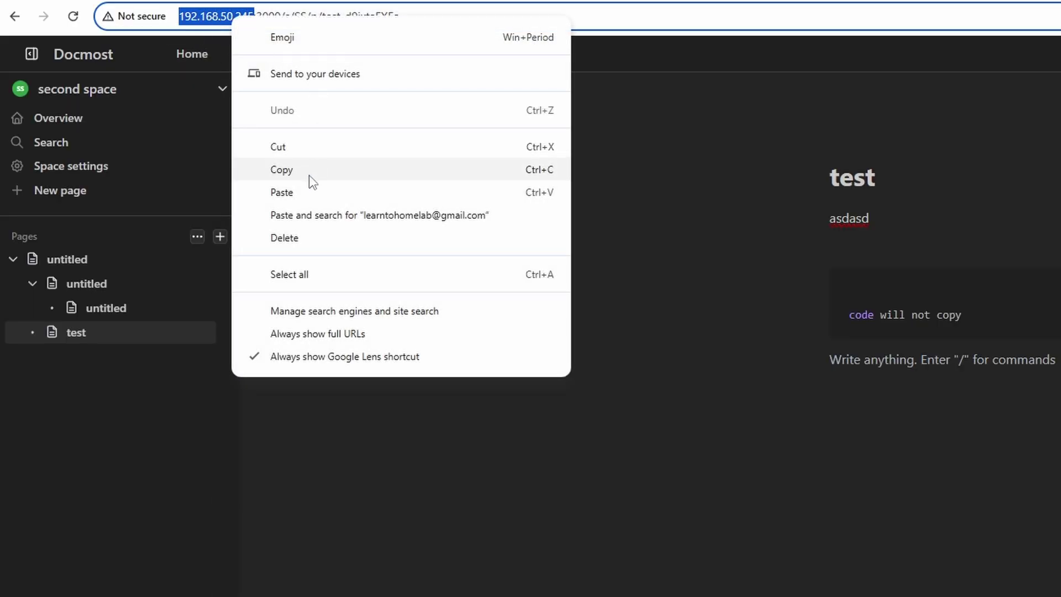
click(308, 175)
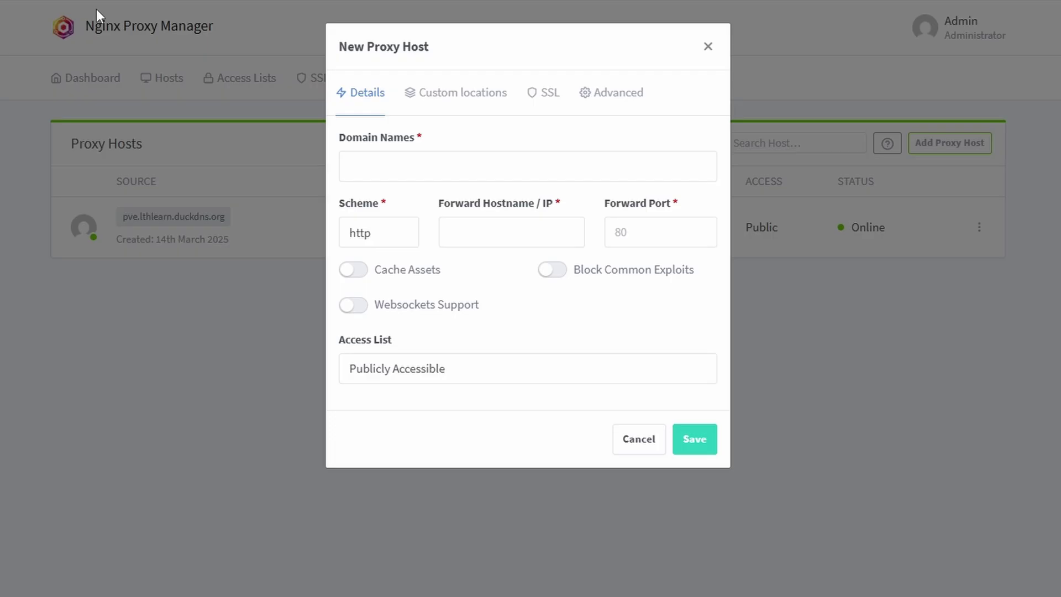
click(497, 230)
key(ctrl+v)
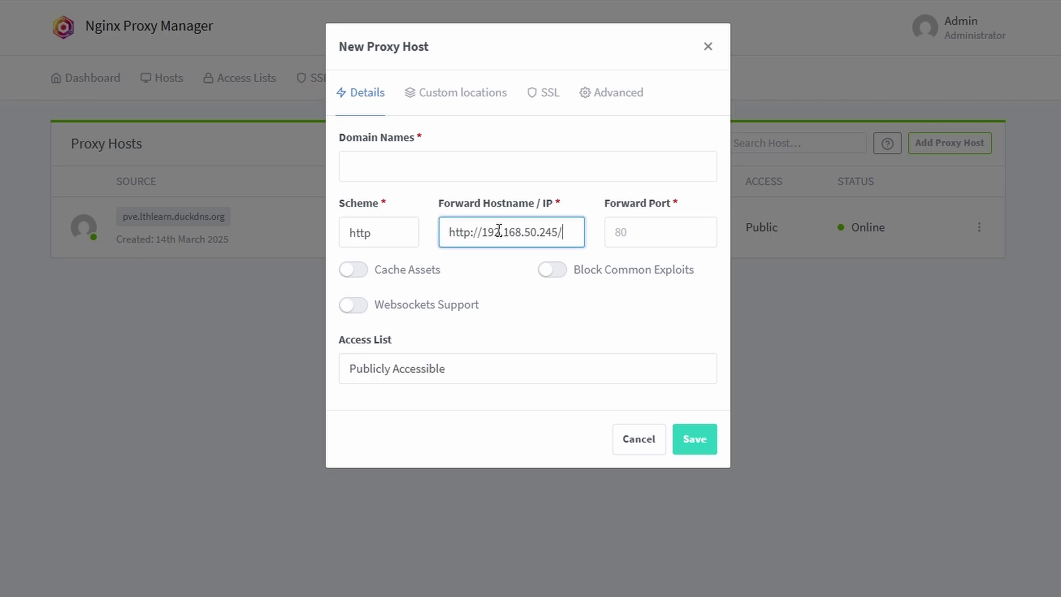
drag(483, 235, 418, 239)
key(BackSpace)
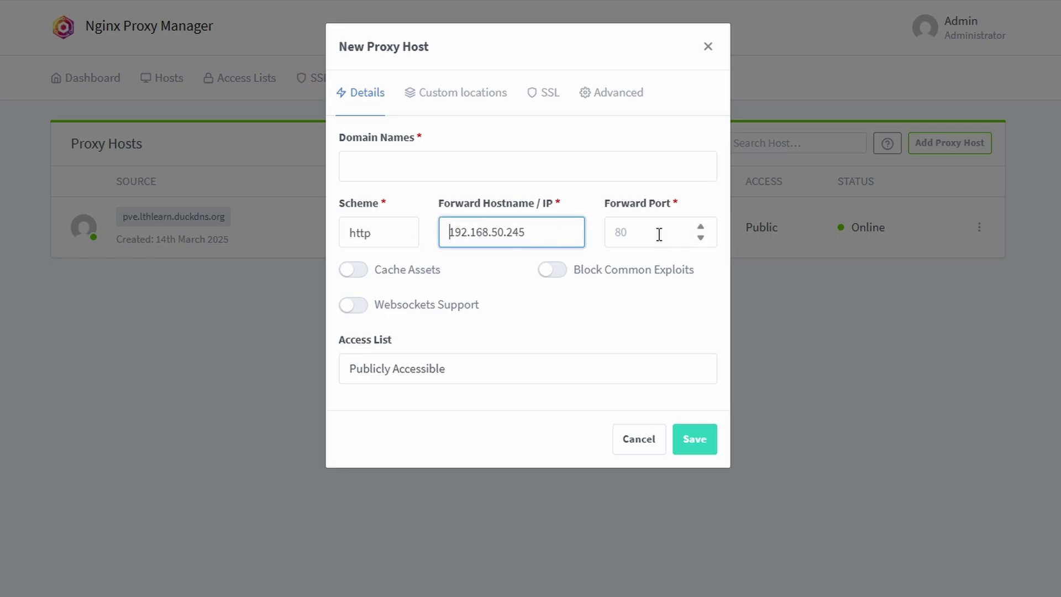
click(642, 236)
text(3000)
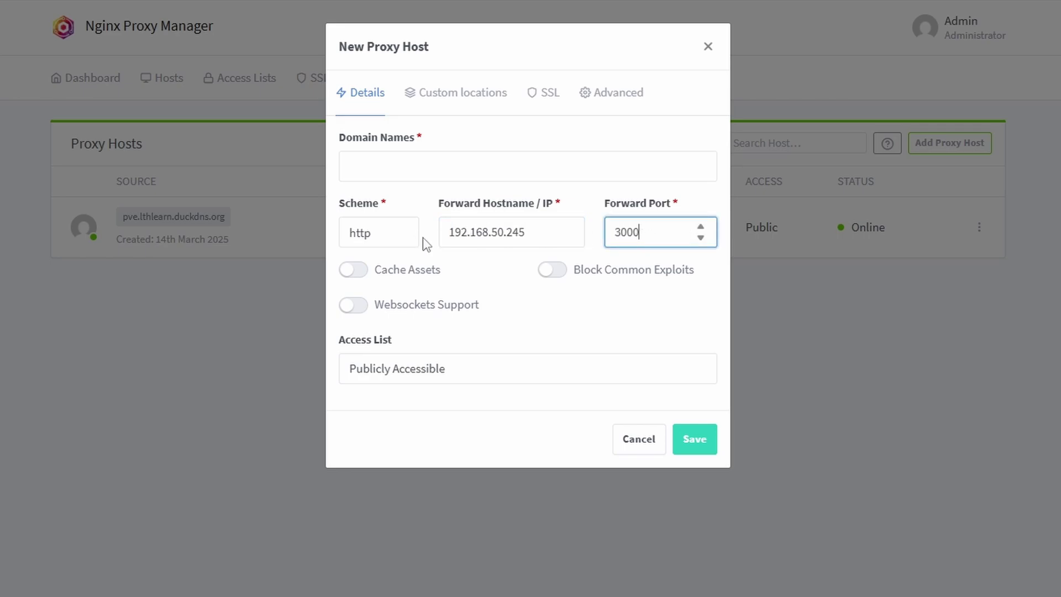
Step: Add the domain docmost.lthlearn.duckdns.org and enable websockets support
click(412, 165)
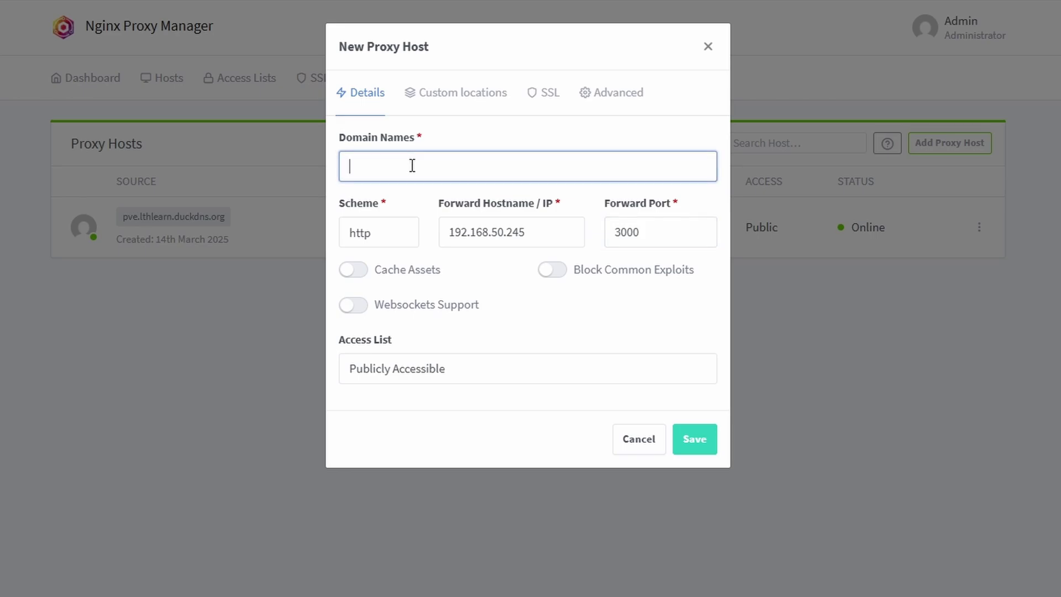
text(docmost)
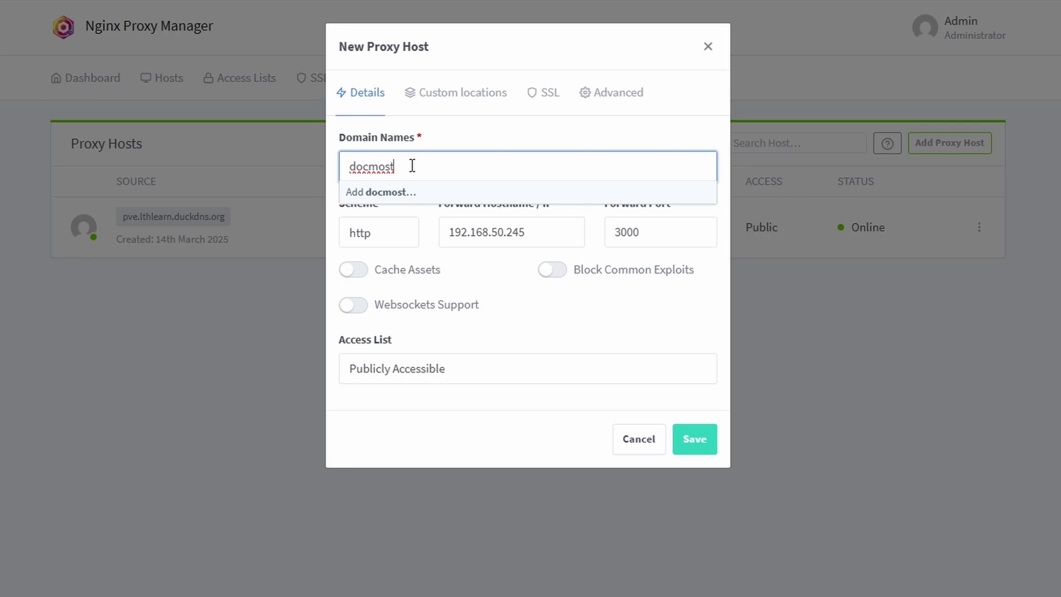
text(.)
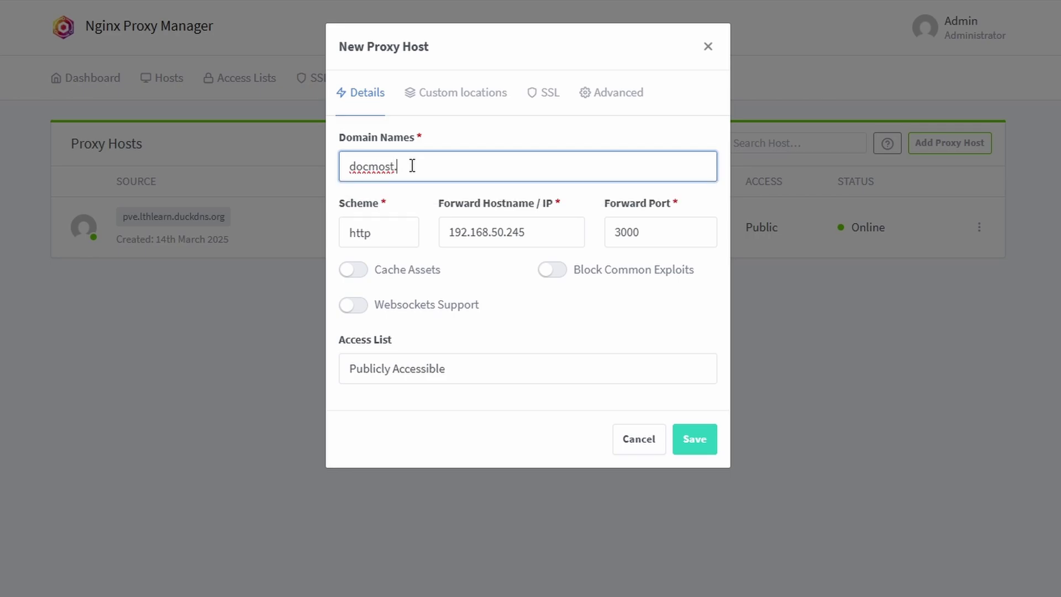
text(lthlearn)
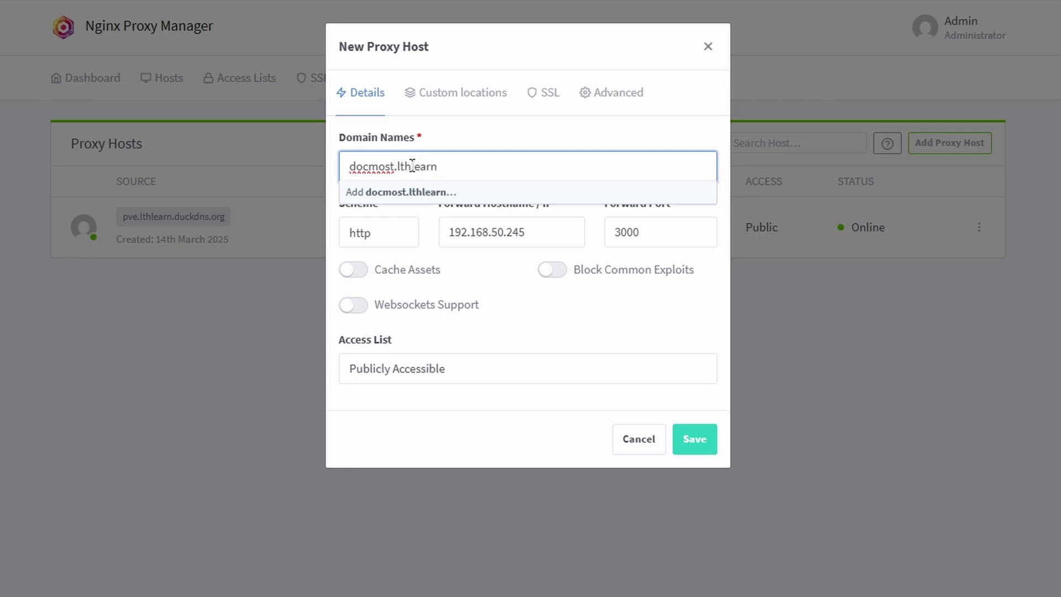
text(.duckdns.org)
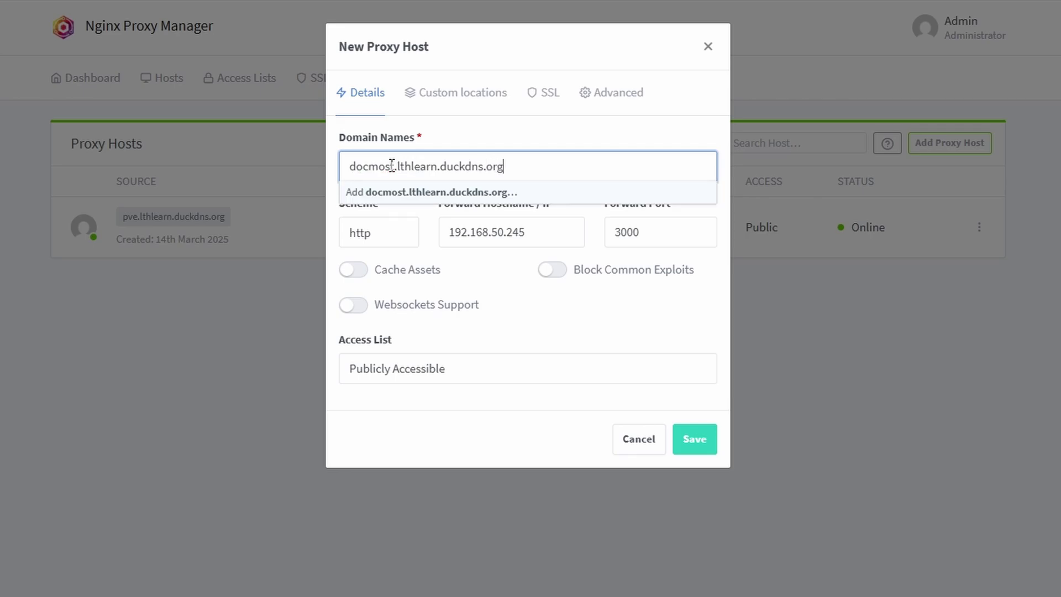
key(Return)
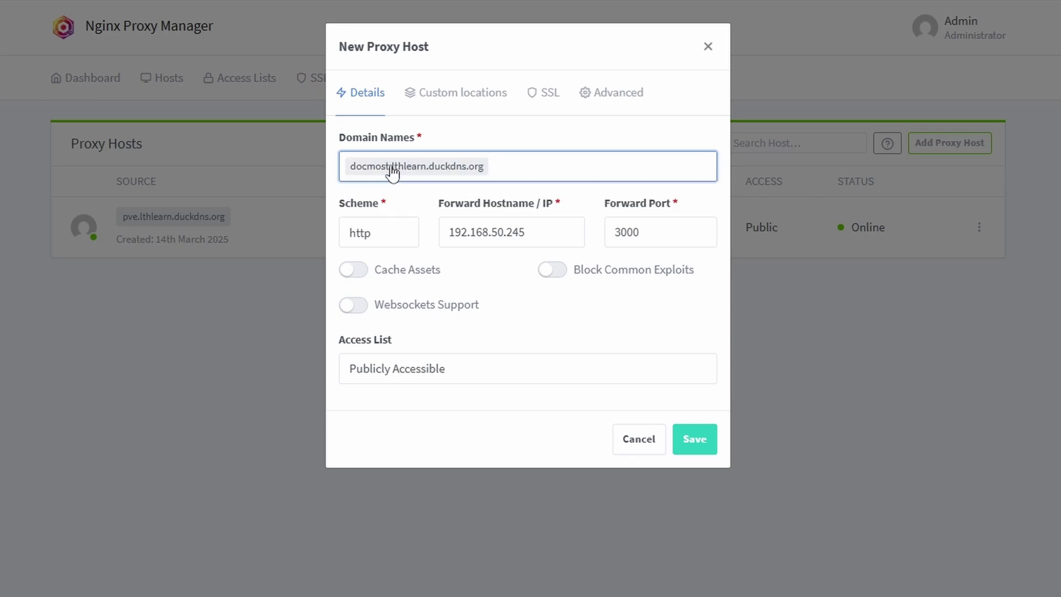
click(354, 305)
Step: Assign the wildcard lthlearn.duckdns.org certificate, force SSL, save, and open the new domain
click(547, 92)
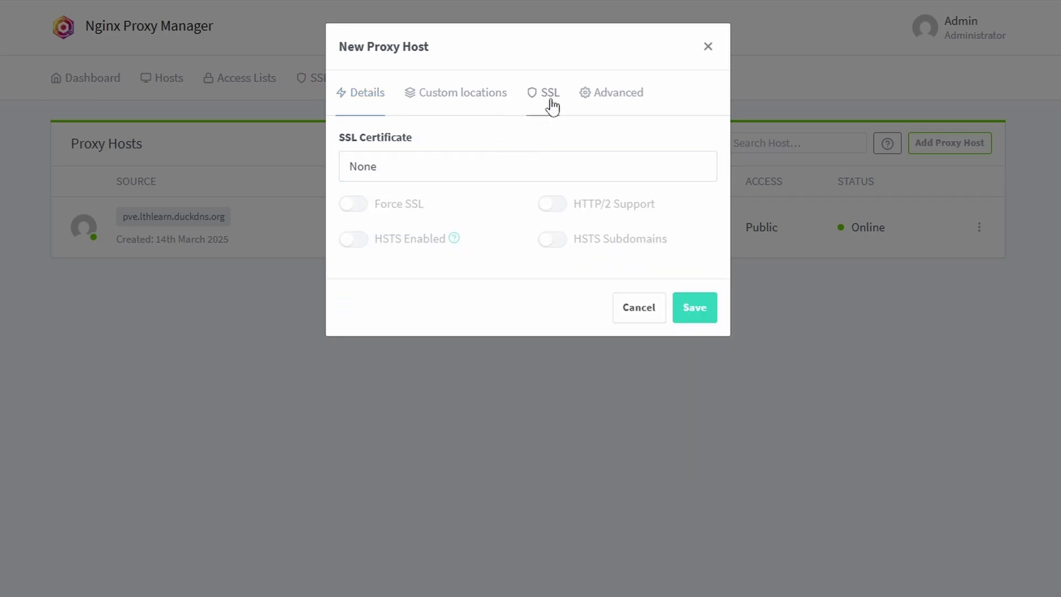
click(390, 174)
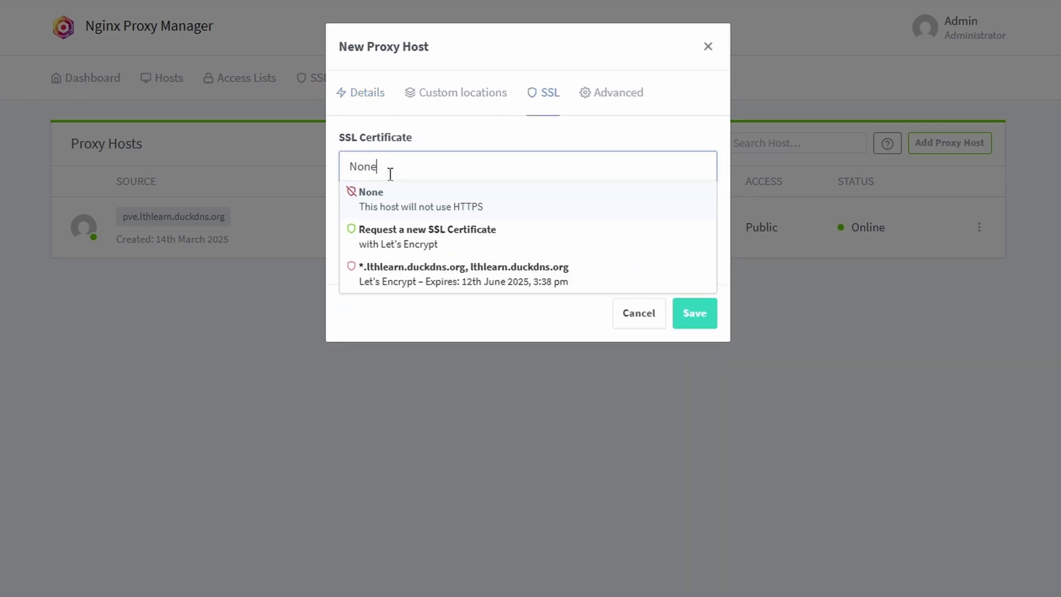
click(409, 279)
click(354, 204)
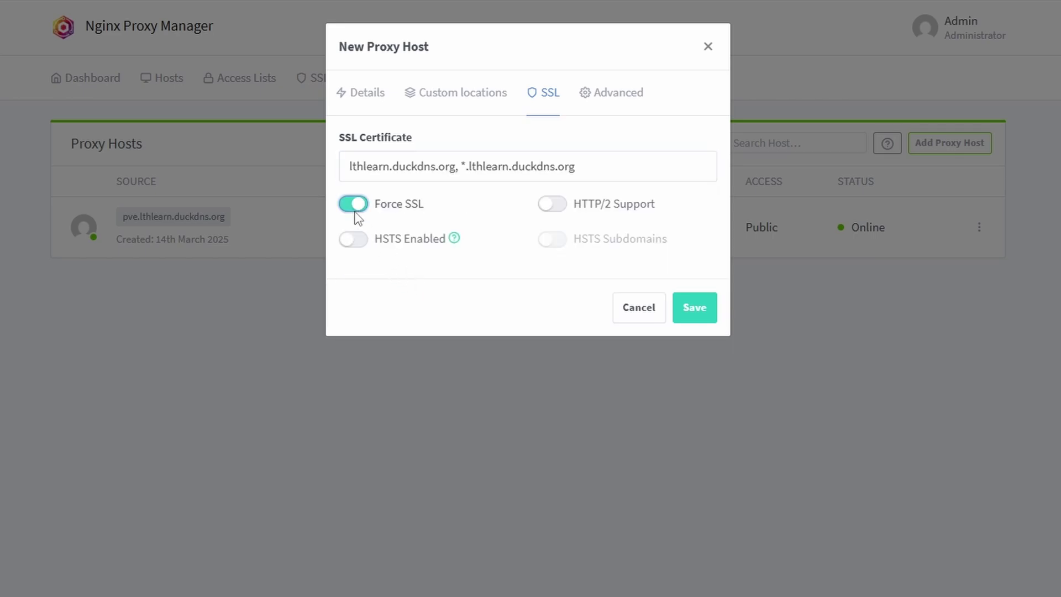
click(685, 305)
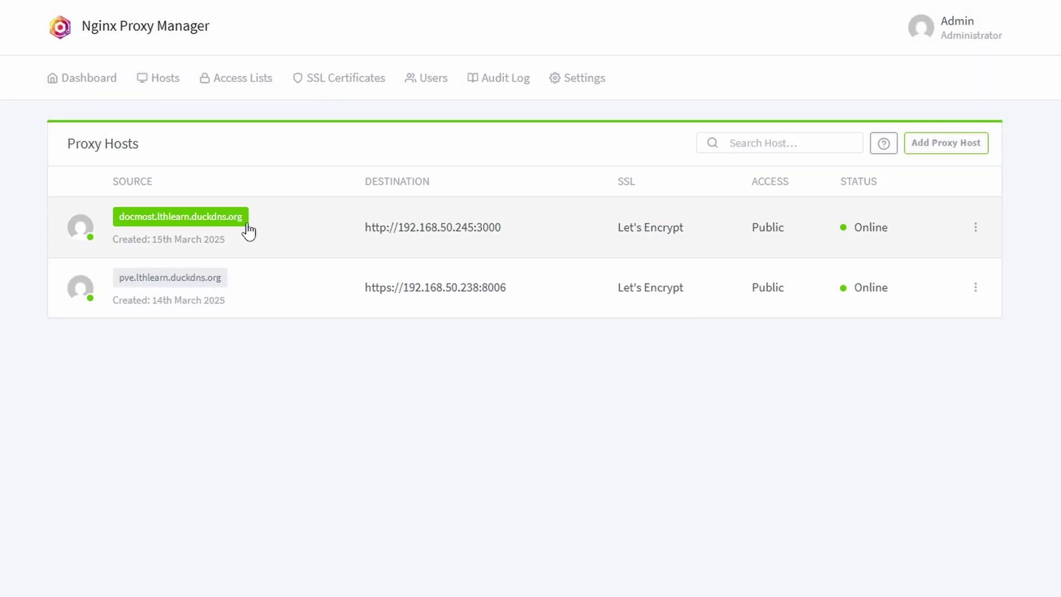
click(245, 221)
Step: Sign in to Docmost at docmost.lthlearn.duckdns.org with the saved e-mail and account password
click(499, 176)
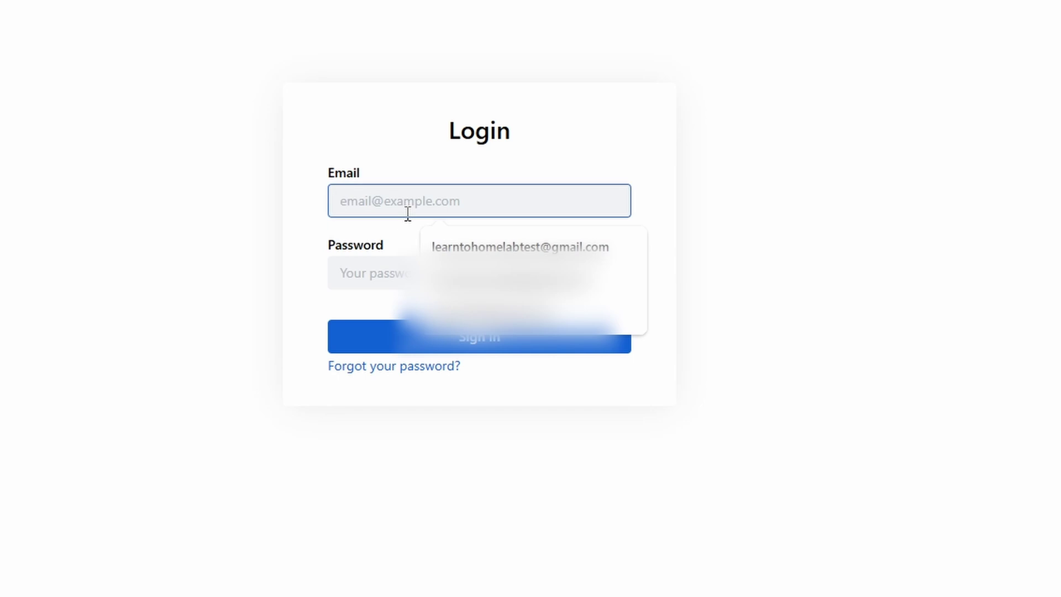
click(520, 247)
click(420, 277)
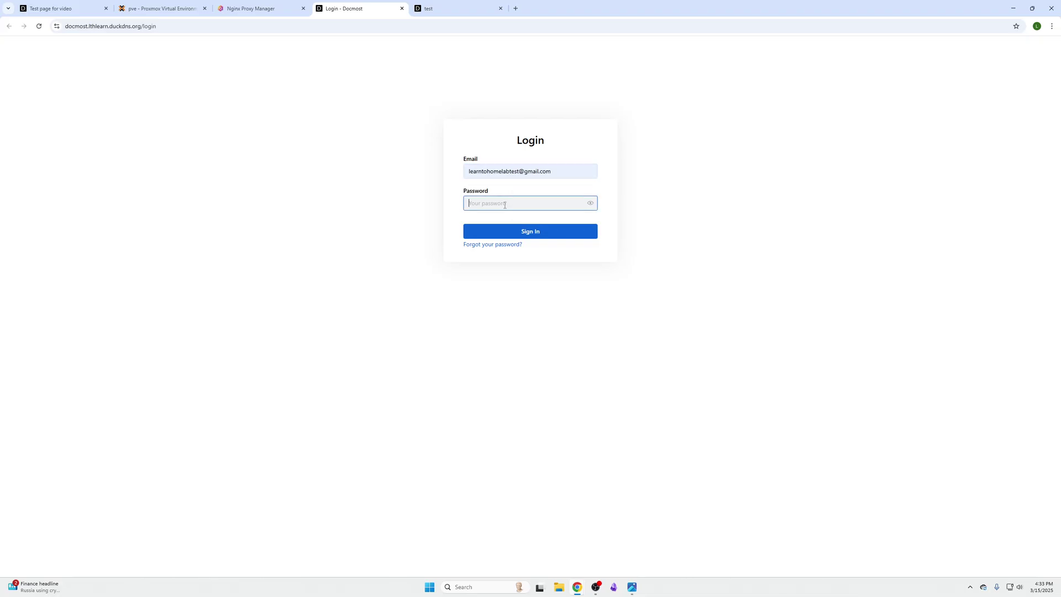
text(••)
key(Return)
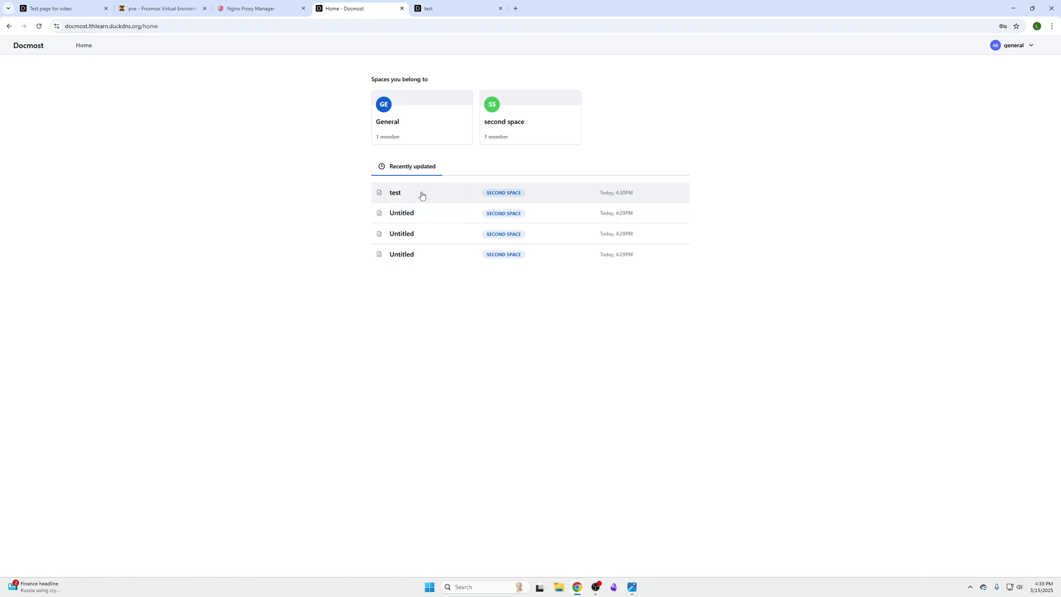
Step: Open the test page, copy the code block successfully, and check the site's secure connection
click(400, 197)
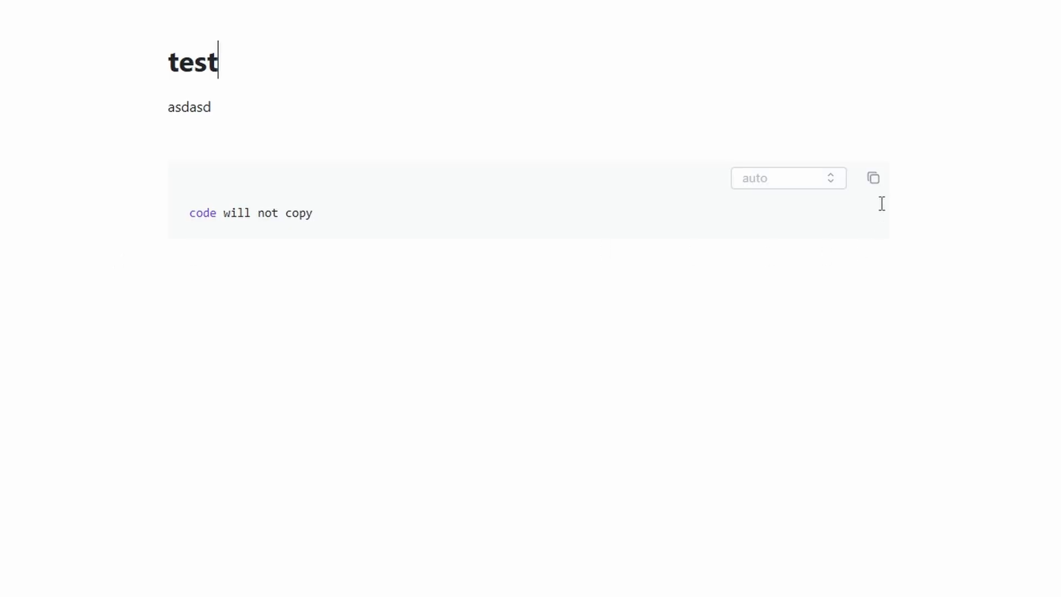
click(873, 178)
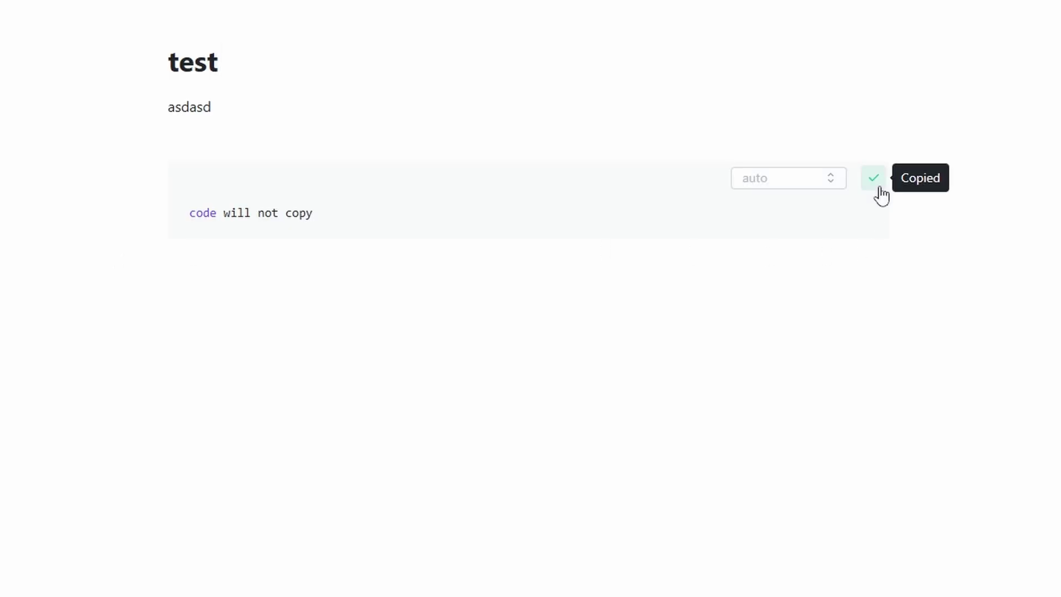
click(509, 208)
click(874, 178)
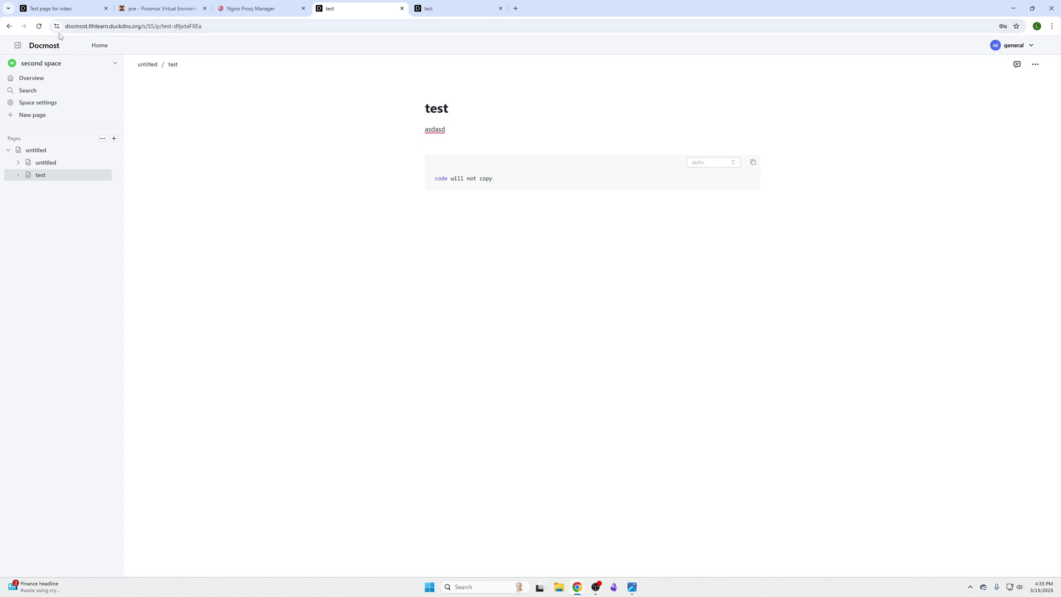
click(57, 26)
click(305, 163)
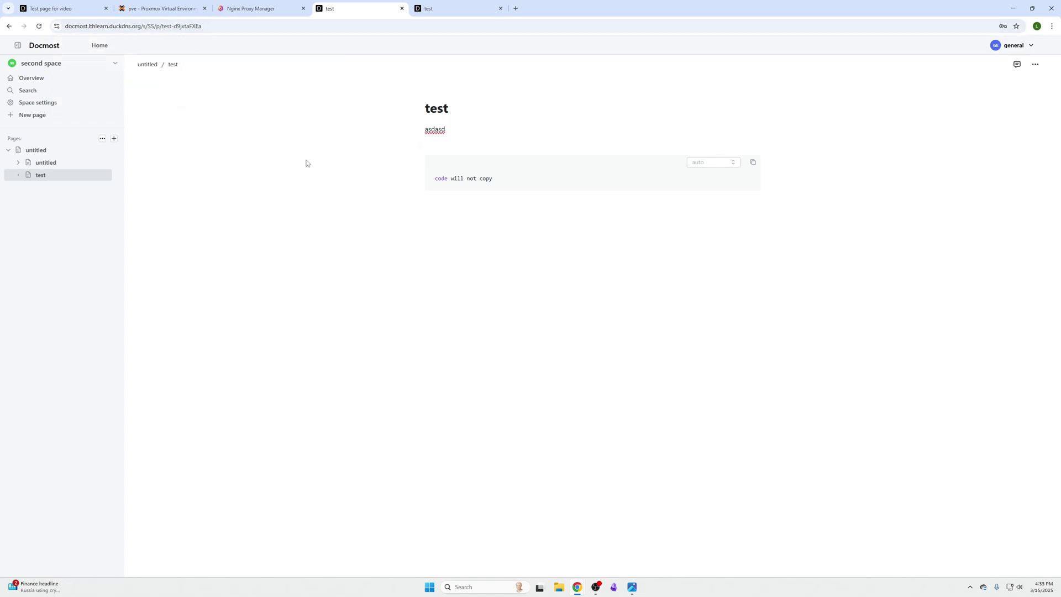